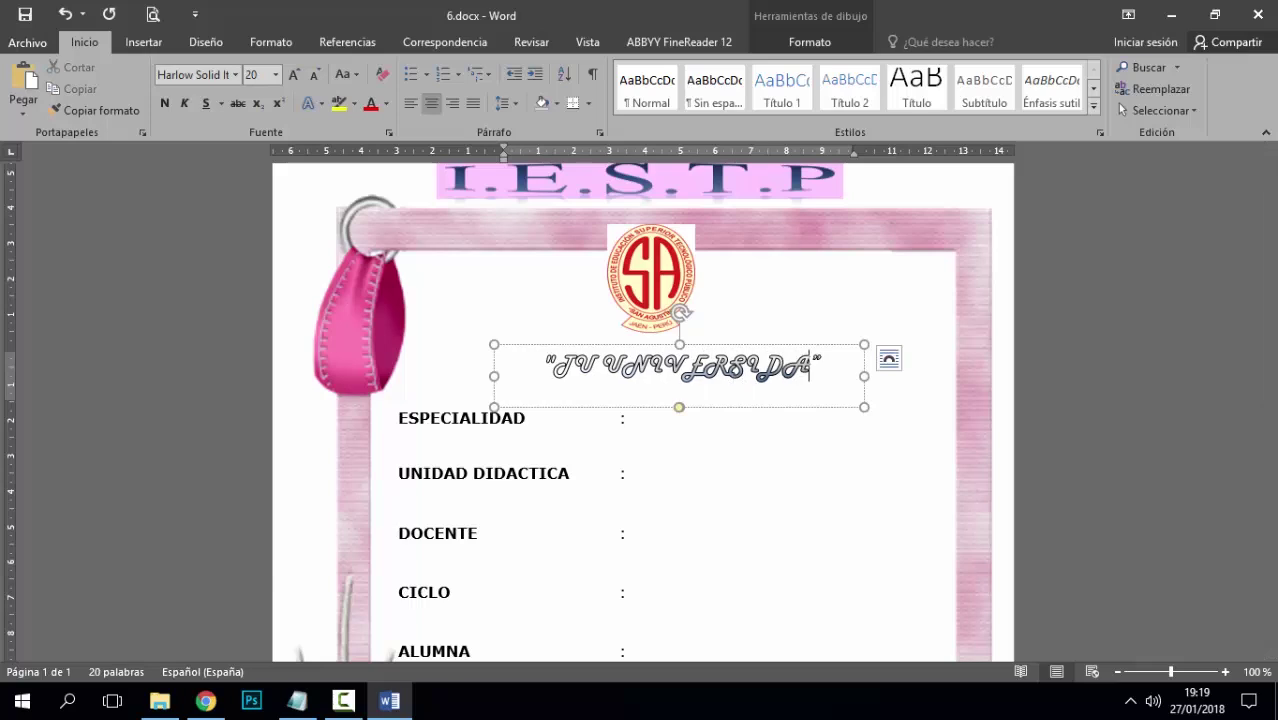
# - Replace the wording inside the quotation marks of the decorative title with "Tu Universidad"
pyautogui.click(745, 490)
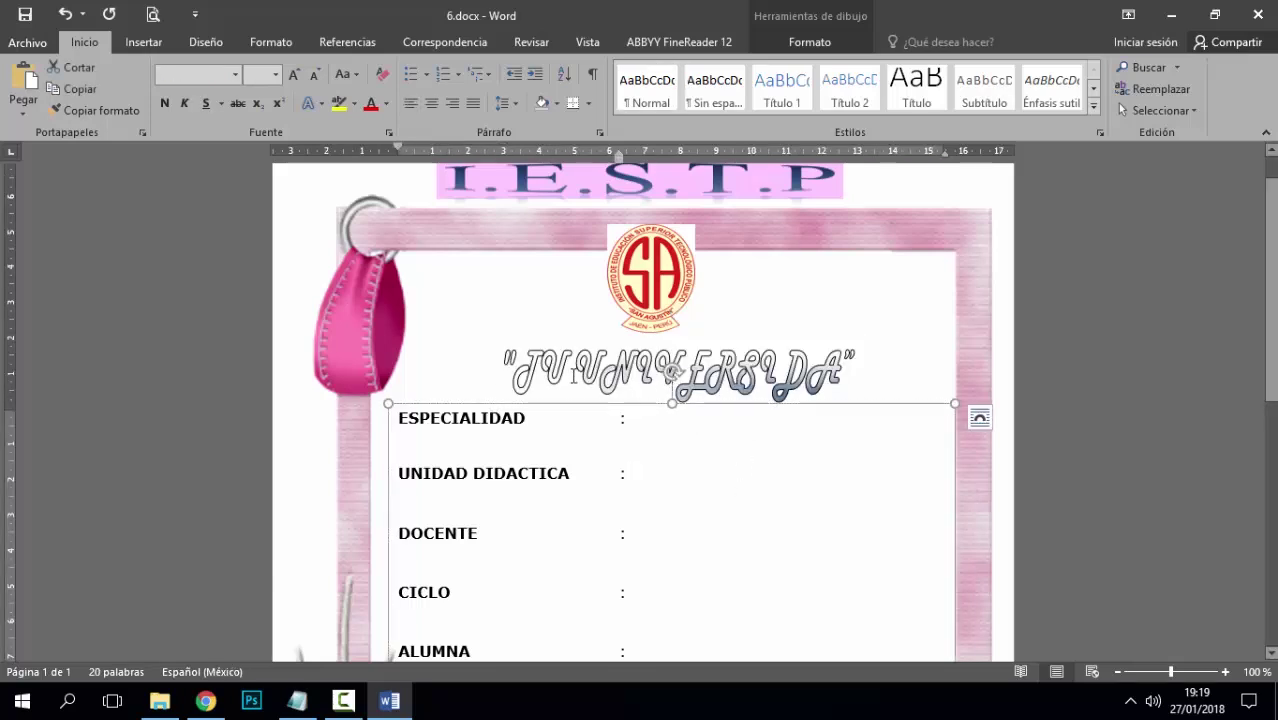
pyautogui.click(738, 395)
pyautogui.moveTo(810, 370); pyautogui.dragTo(568, 380)
pyautogui.write('Tu ')
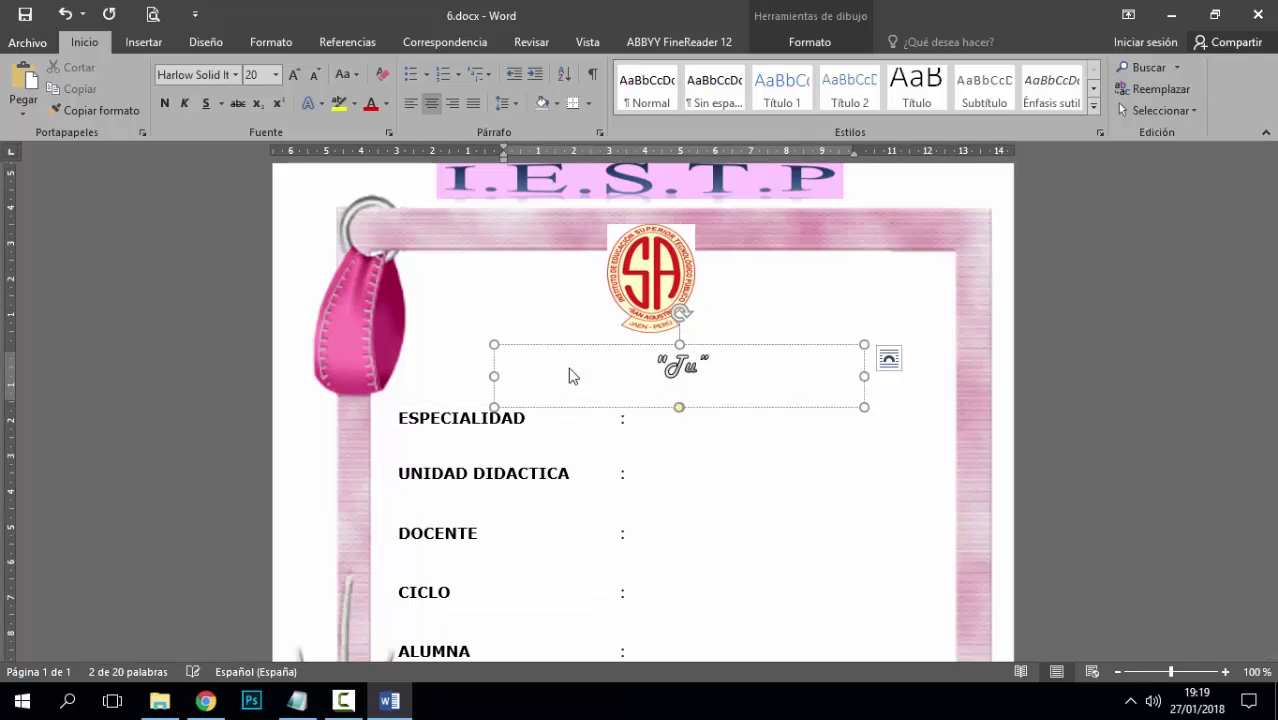
pyautogui.write('Univers')
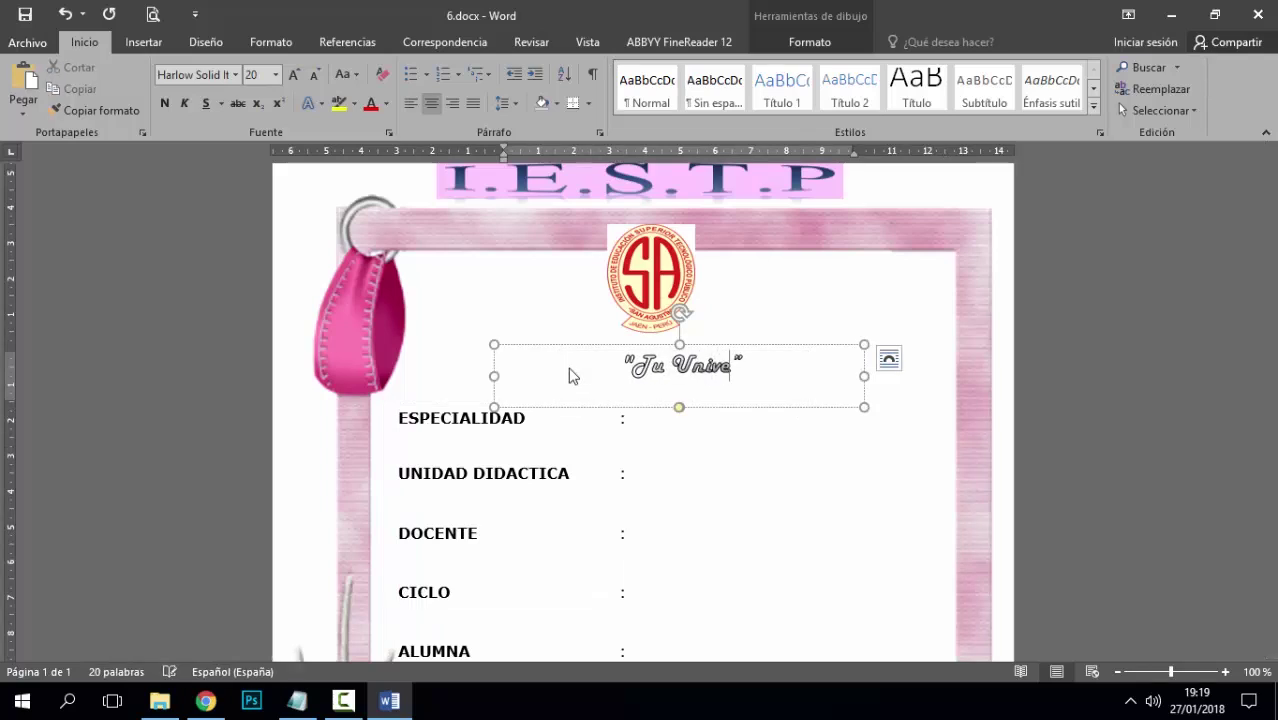
pyautogui.write('idad')
pyautogui.click(686, 478)
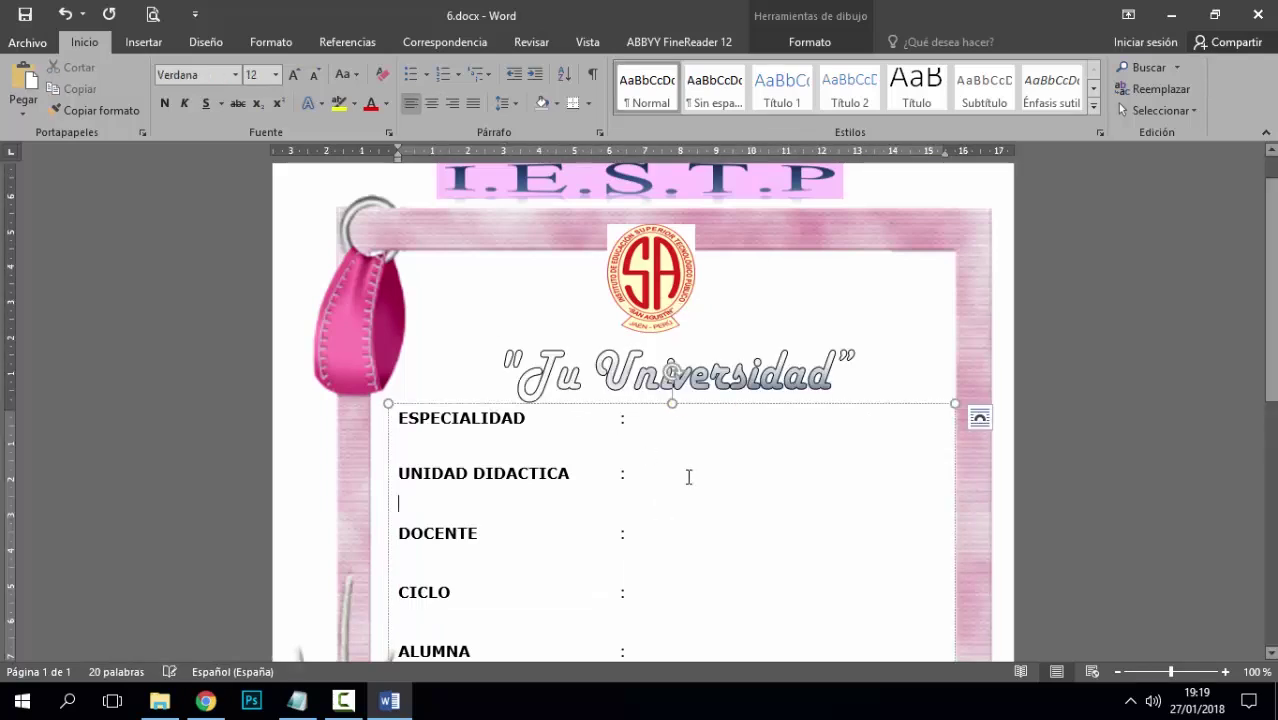
# - Shorten the header text above the pink frame to "I.E."
pyautogui.scroll(1, 707, 438)
pyautogui.scroll(-1, 707, 436)
pyautogui.scroll(2, 735, 319)
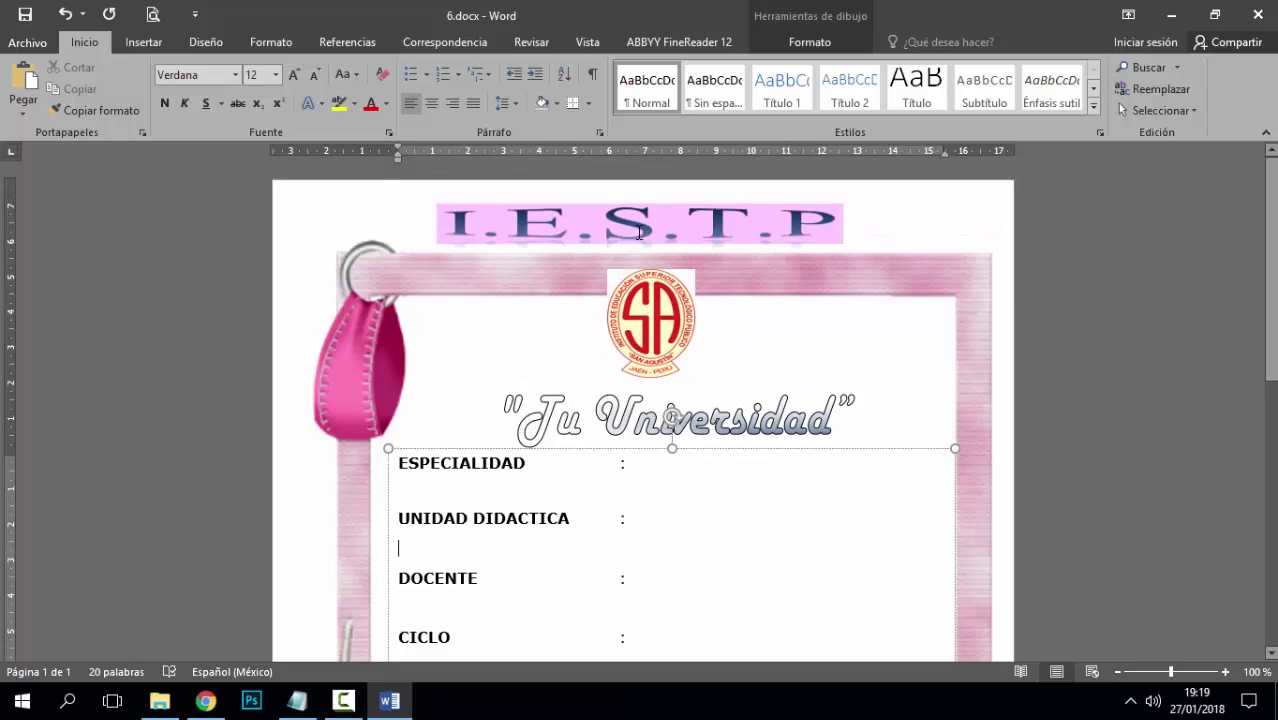
pyautogui.click(612, 224)
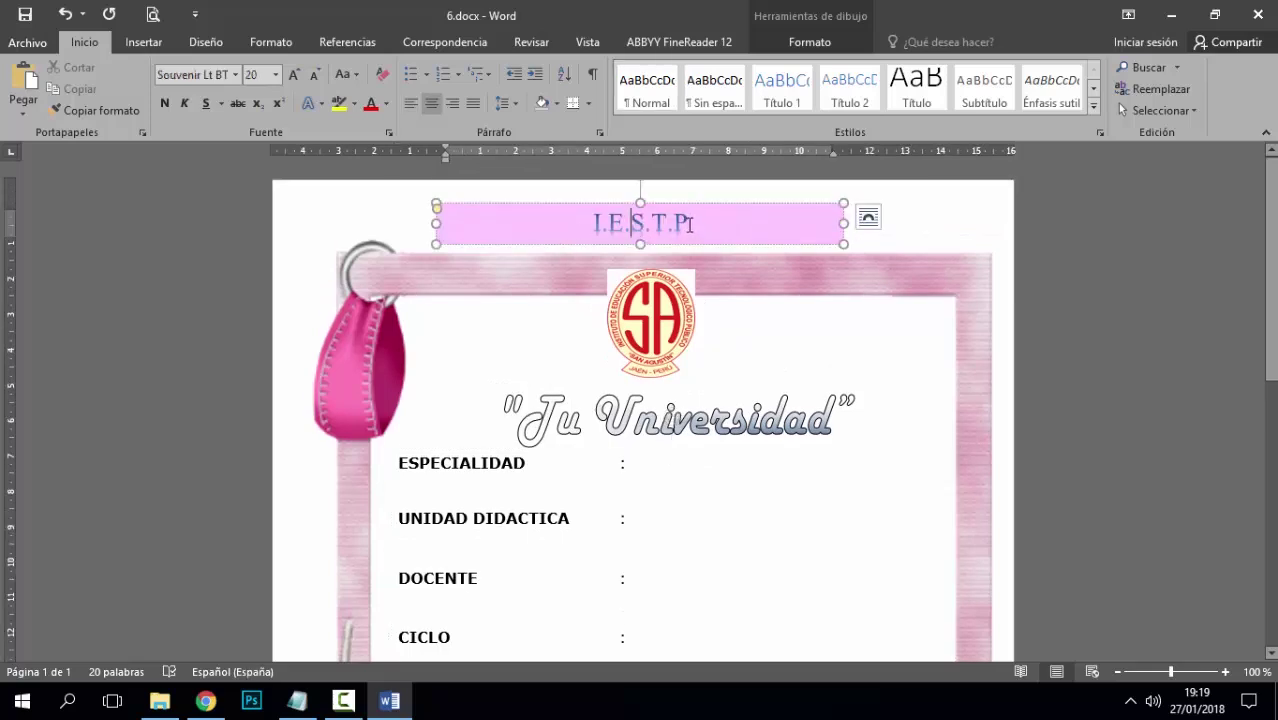
pyautogui.press('BackSpace')
pyautogui.click(1058, 357)
pyautogui.scroll(-8, 785, 294)
pyautogui.scroll(4, 797, 318)
pyautogui.scroll(4, 797, 318)
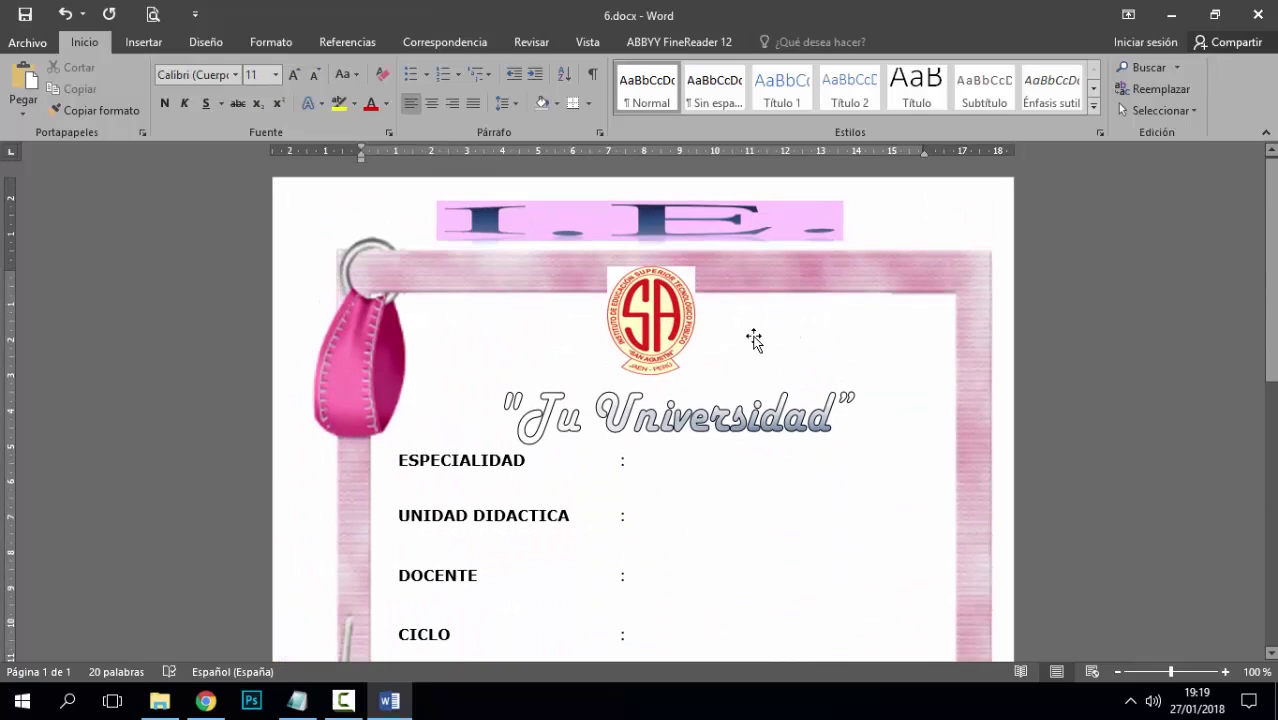
# - Delete the school logo and move the "Tu Universidad" title up into the space it occupied
pyautogui.click(641, 338)
pyautogui.press('Delete')
pyautogui.scroll(-10, 662, 337)
pyautogui.scroll(10, 736, 325)
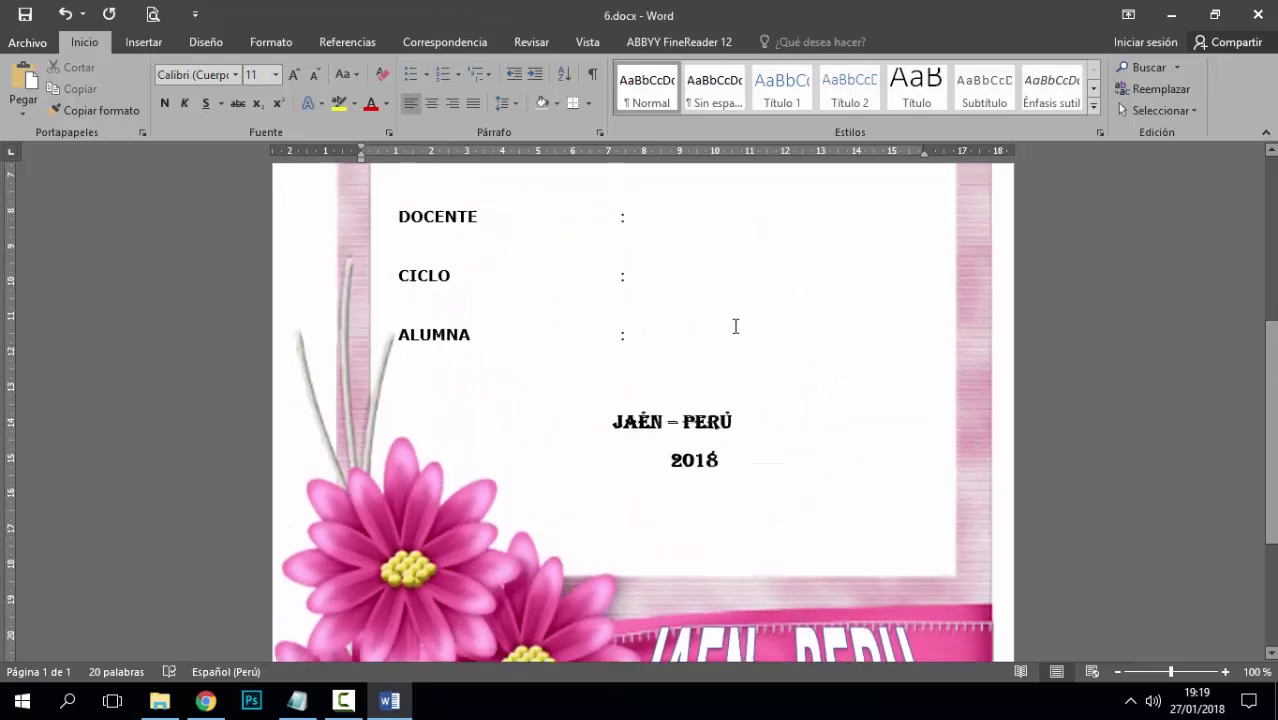
pyautogui.click(638, 345)
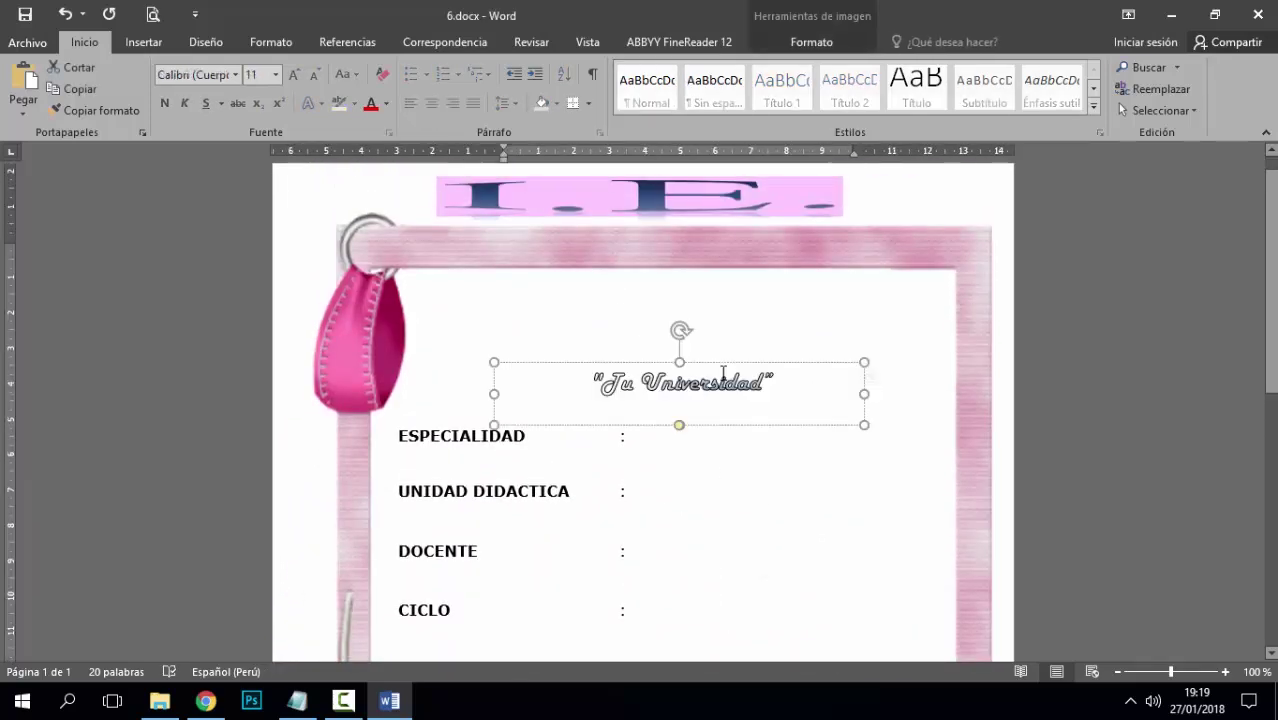
pyautogui.moveTo(676, 362); pyautogui.dragTo(697, 303)
pyautogui.click(693, 428)
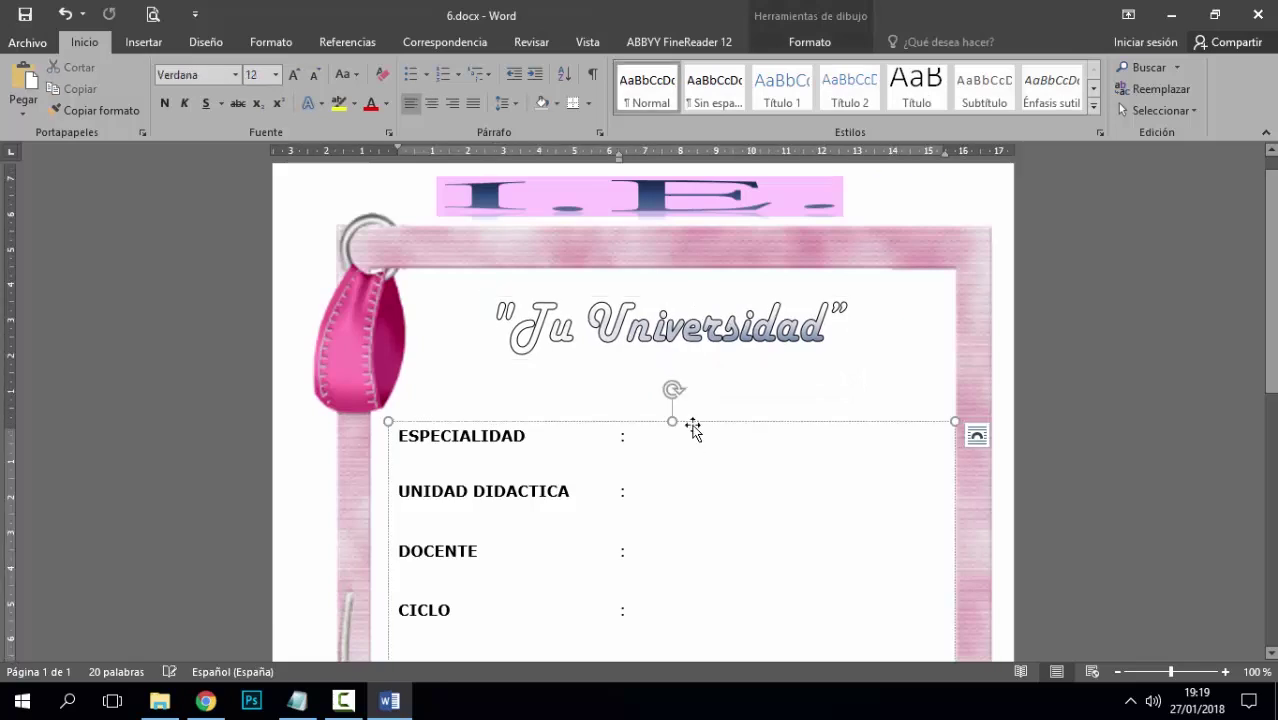
# - Fill in ESPECIALIDAD as "ENFERMERIA" and UNIDAD DIDACTICA as "MUESTRAS BIOLOGICAS" on the cover page
pyautogui.scroll(-1, 675, 410)
pyautogui.scroll(-1, 677, 432)
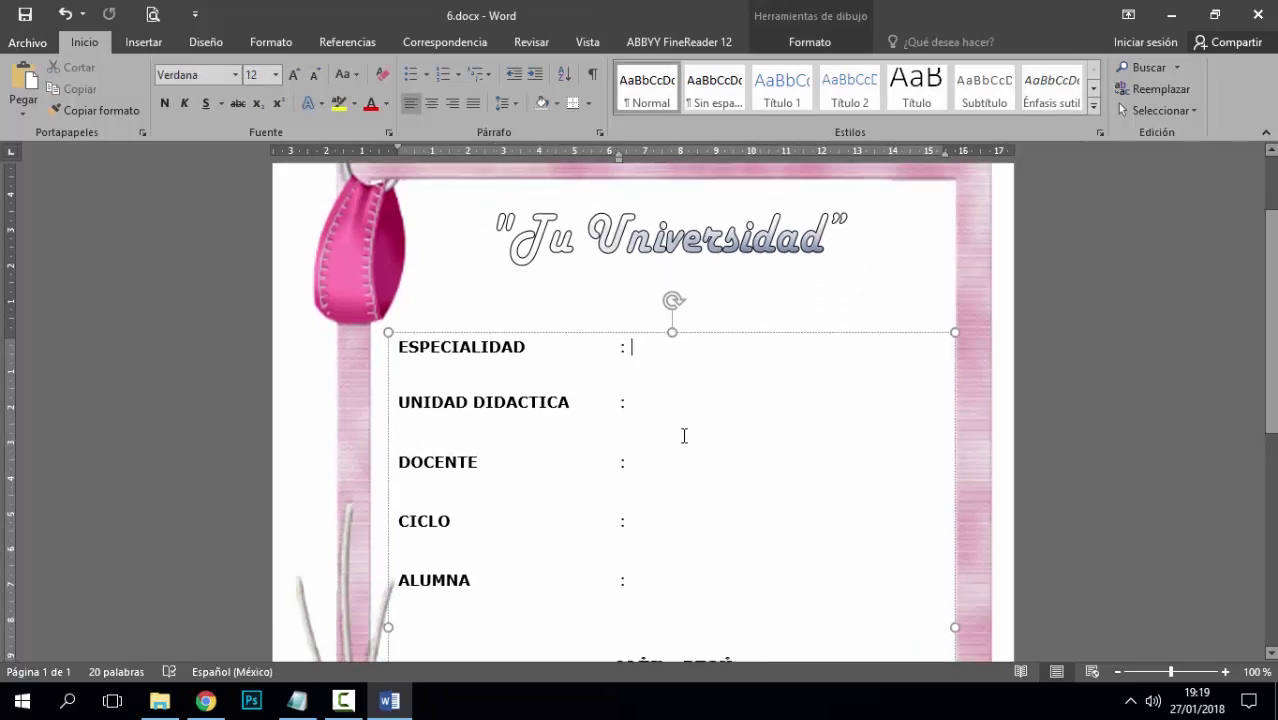
pyautogui.write('in')
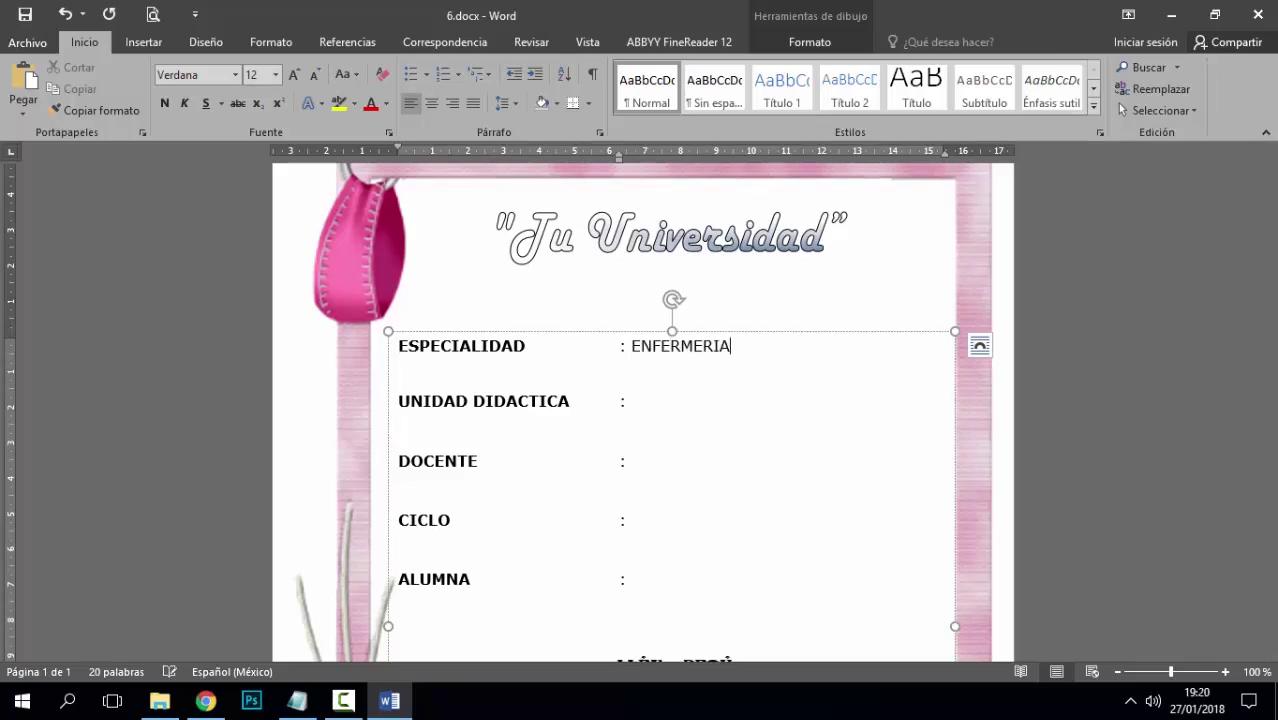
pyautogui.scroll(-1, 673, 412)
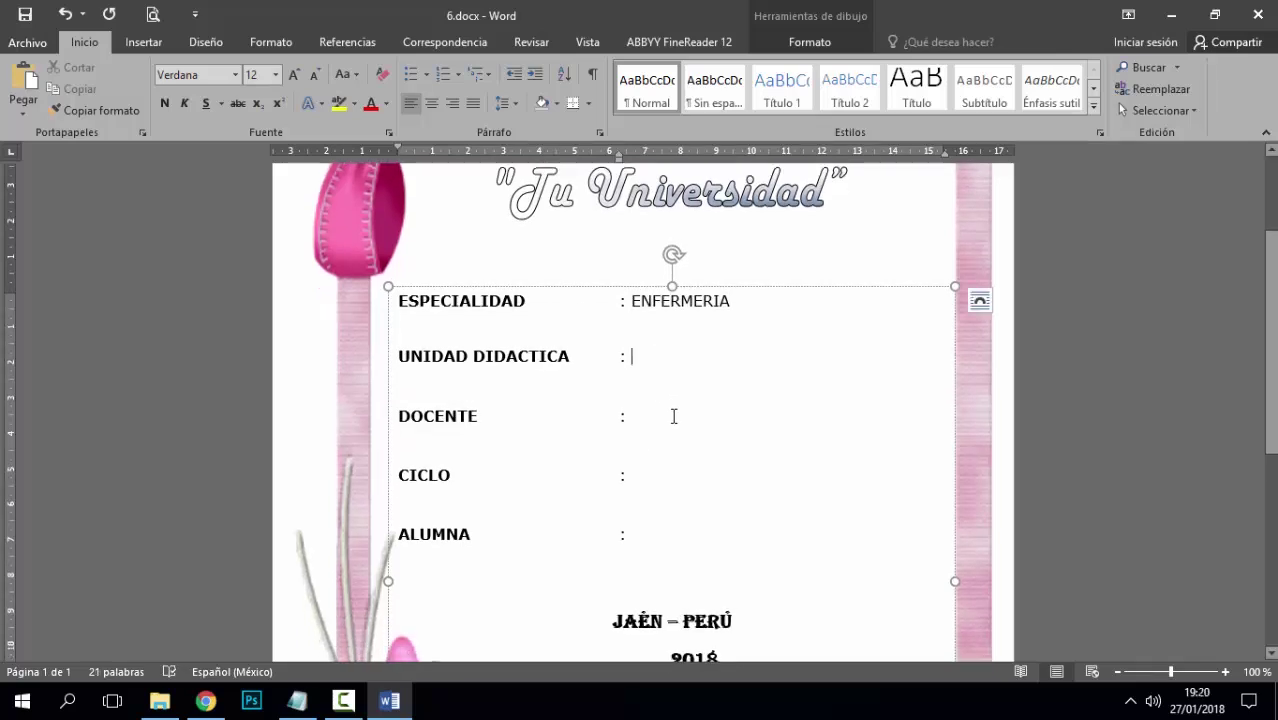
pyautogui.write('MUESTRAS BIO')
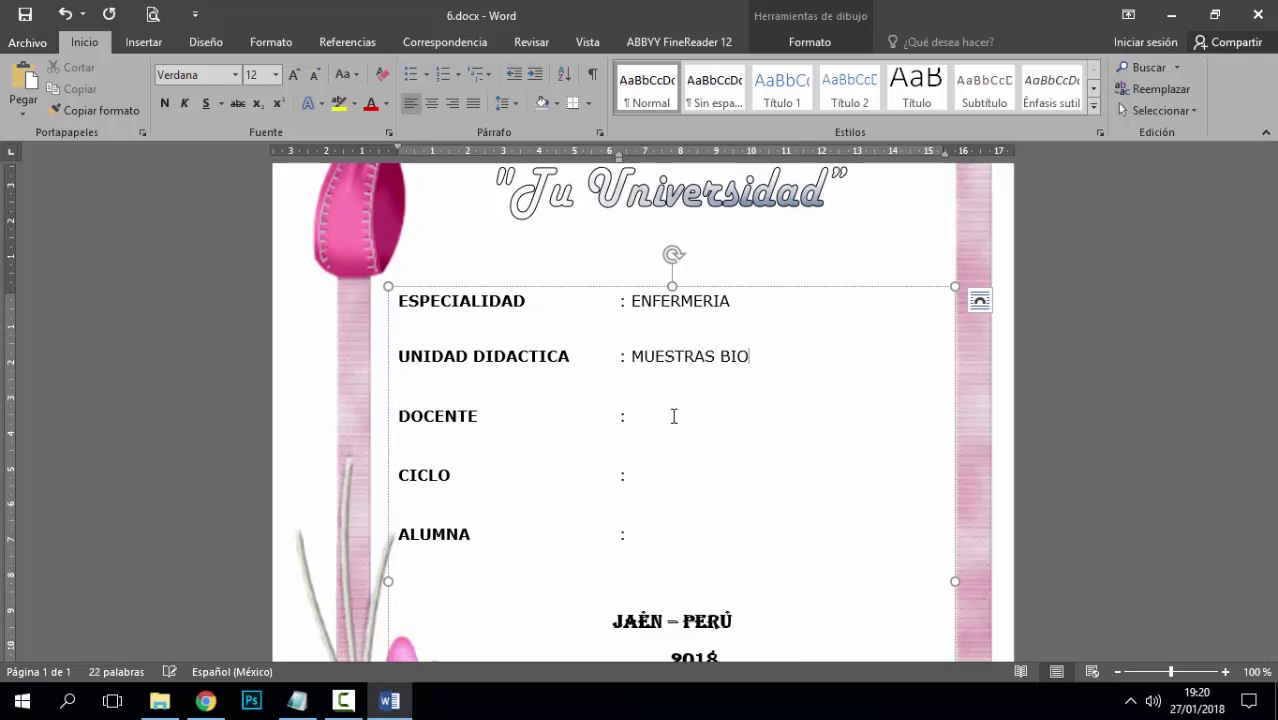
pyautogui.write('LOGICAS')
# - Fill in DOCENTE as "TU DOCENTE", CICLO as "I" and ALUMNA as "TU NOMBRE"
pyautogui.scroll(-1, 720, 431)
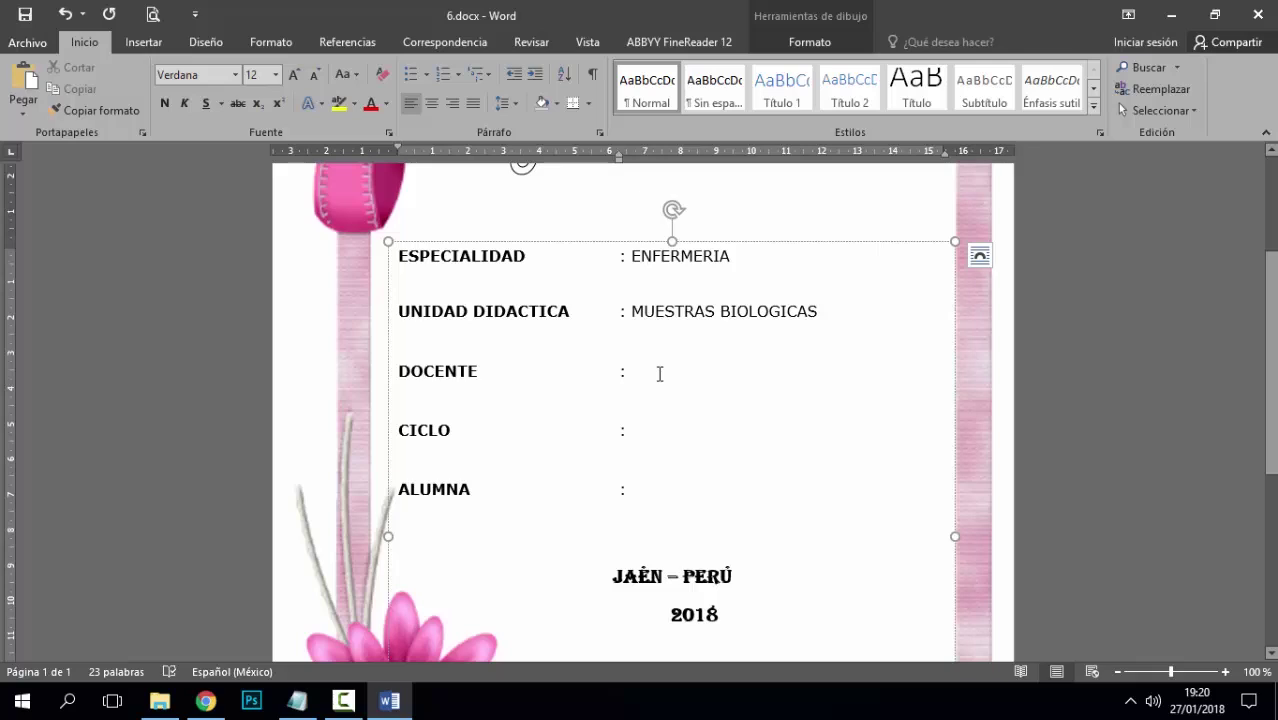
pyautogui.write('TU DOCENT')
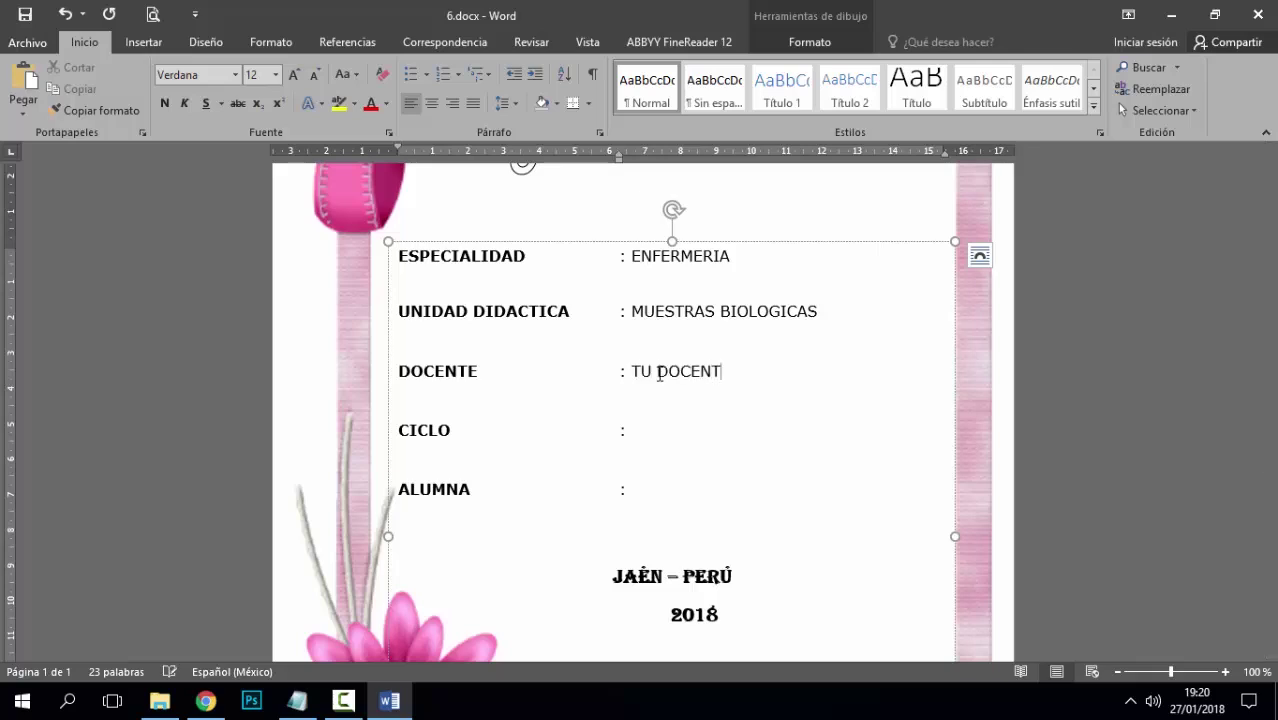
pyautogui.write('E')
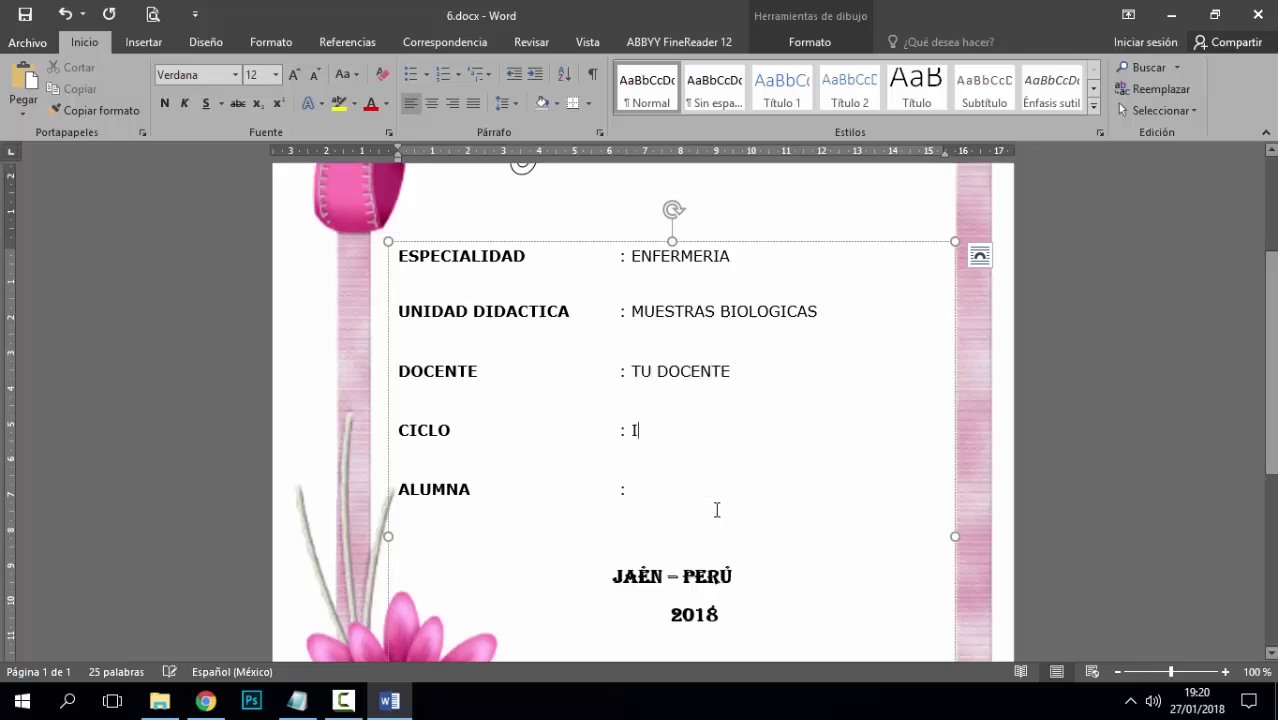
pyautogui.scroll(-1, 700, 490)
pyautogui.click(660, 457)
pyautogui.write('MBRE')
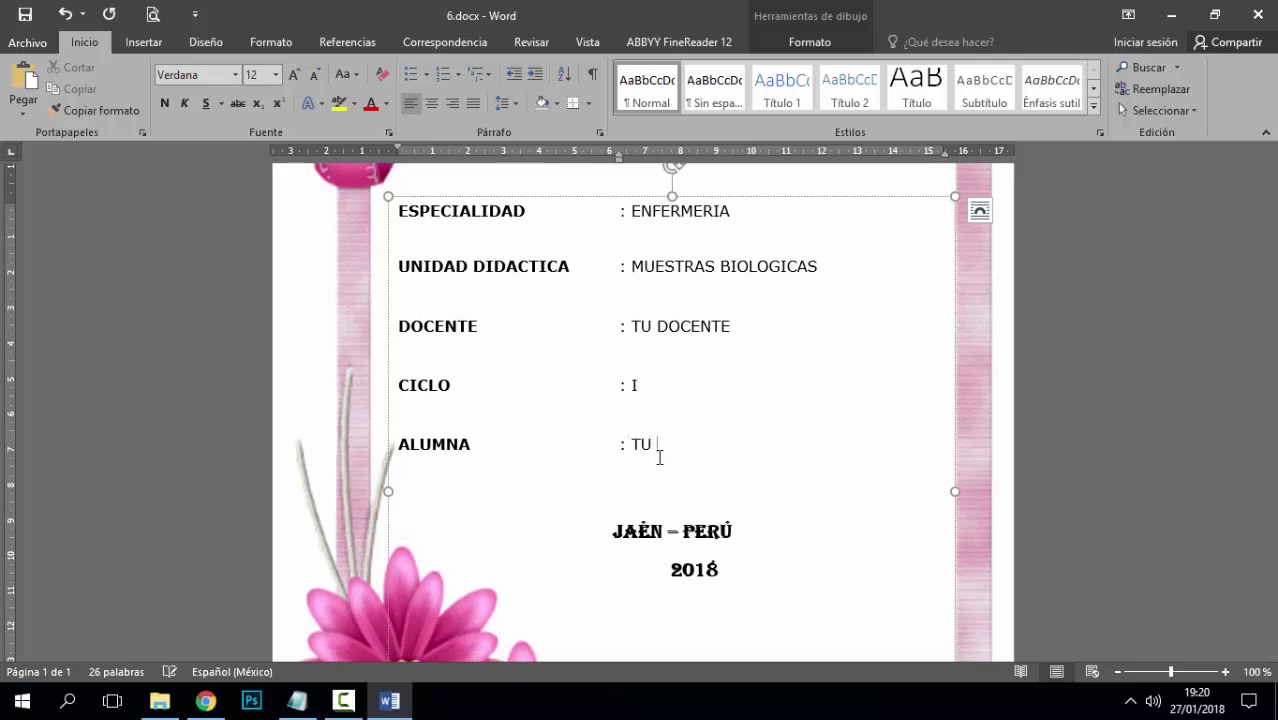
pyautogui.click(822, 471)
# - Review the completed cover page and close 6.docx without saving the changes
pyautogui.scroll(-3, 790, 531)
pyautogui.click(720, 482)
pyautogui.scroll(-4, 739, 525)
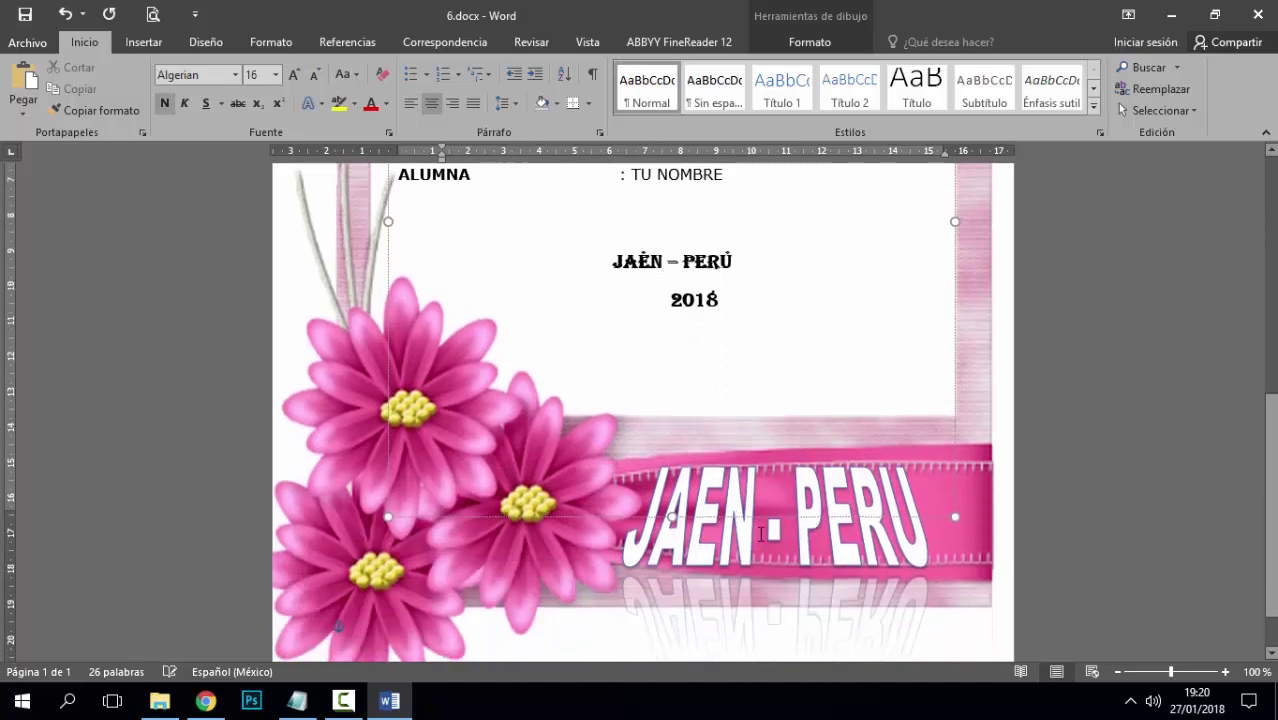
pyautogui.scroll(12, 813, 431)
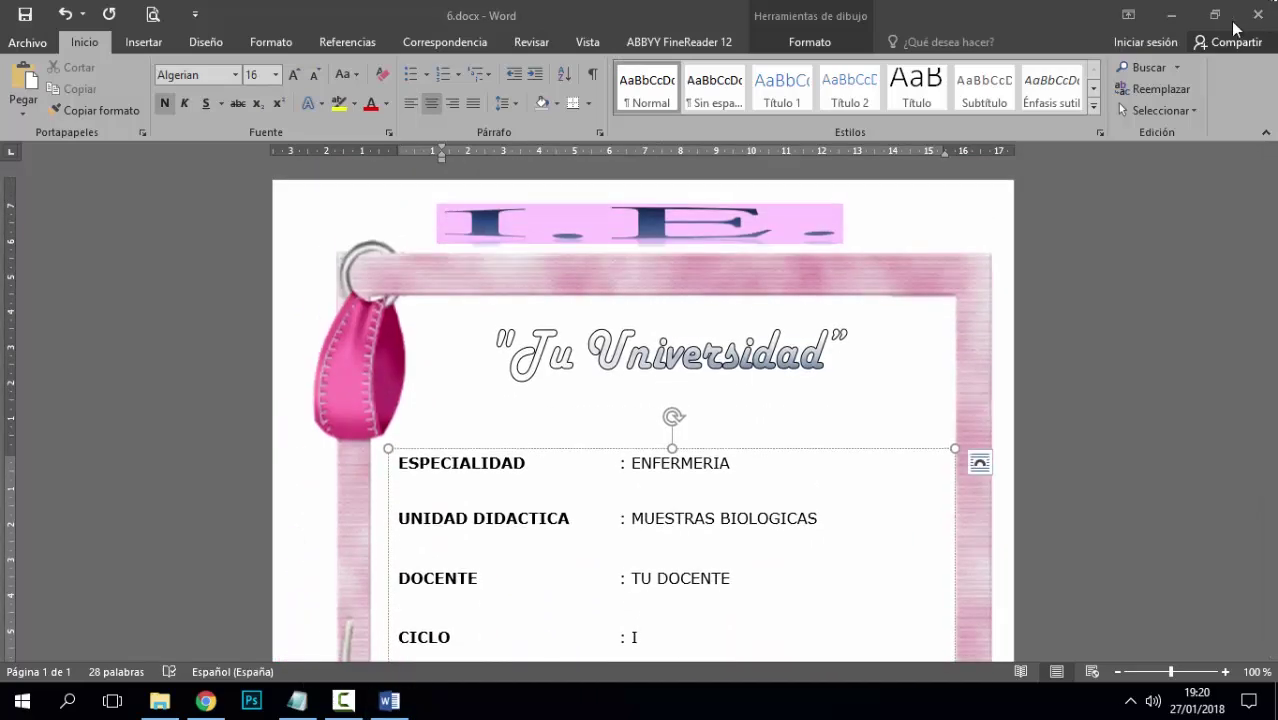
pyautogui.click(1258, 14)
pyautogui.click(644, 383)
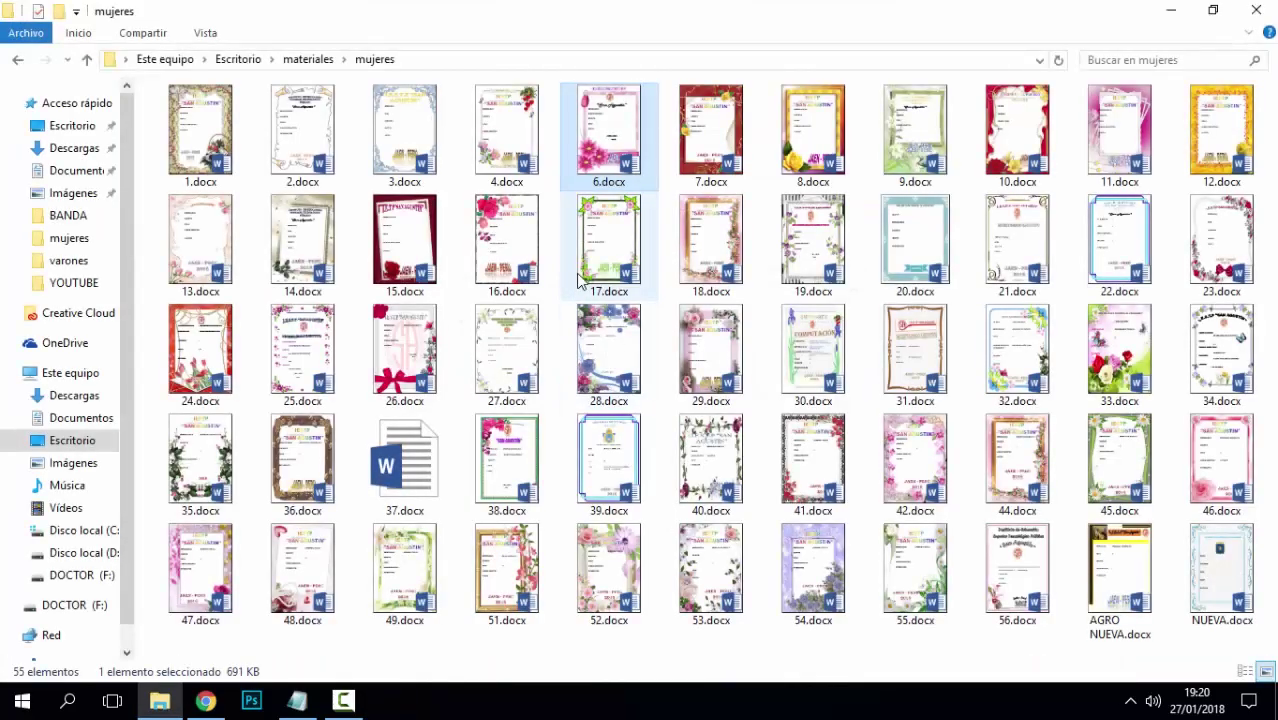
# - Browse the cover templates in the mujeres folder and open 19.docx
pyautogui.click(438, 246)
pyautogui.click(438, 358)
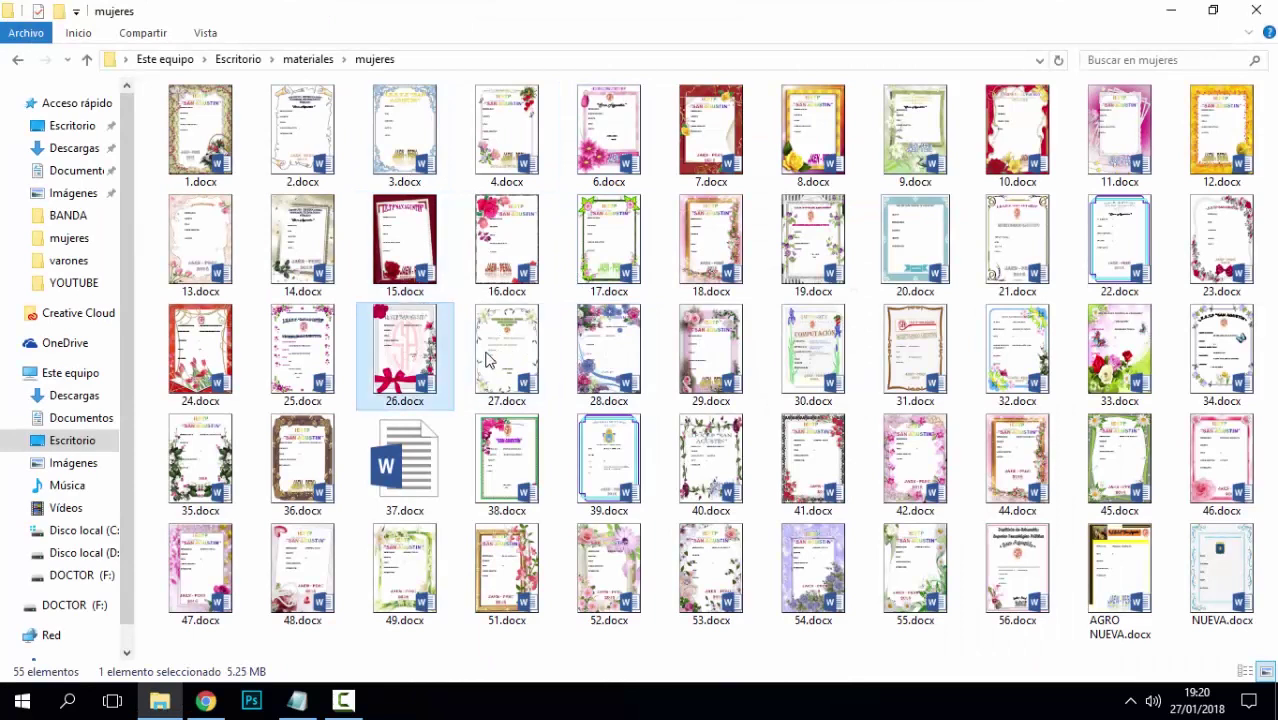
pyautogui.click(1012, 458)
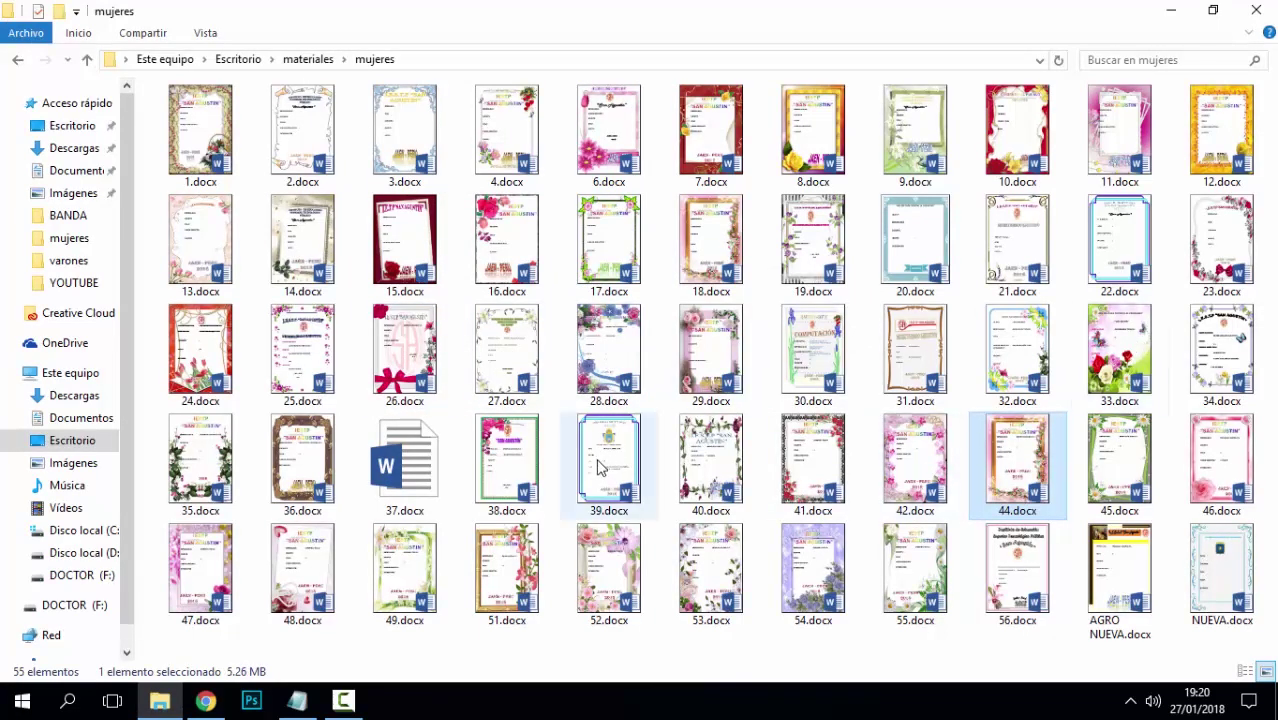
pyautogui.click(506, 460)
pyautogui.click(238, 553)
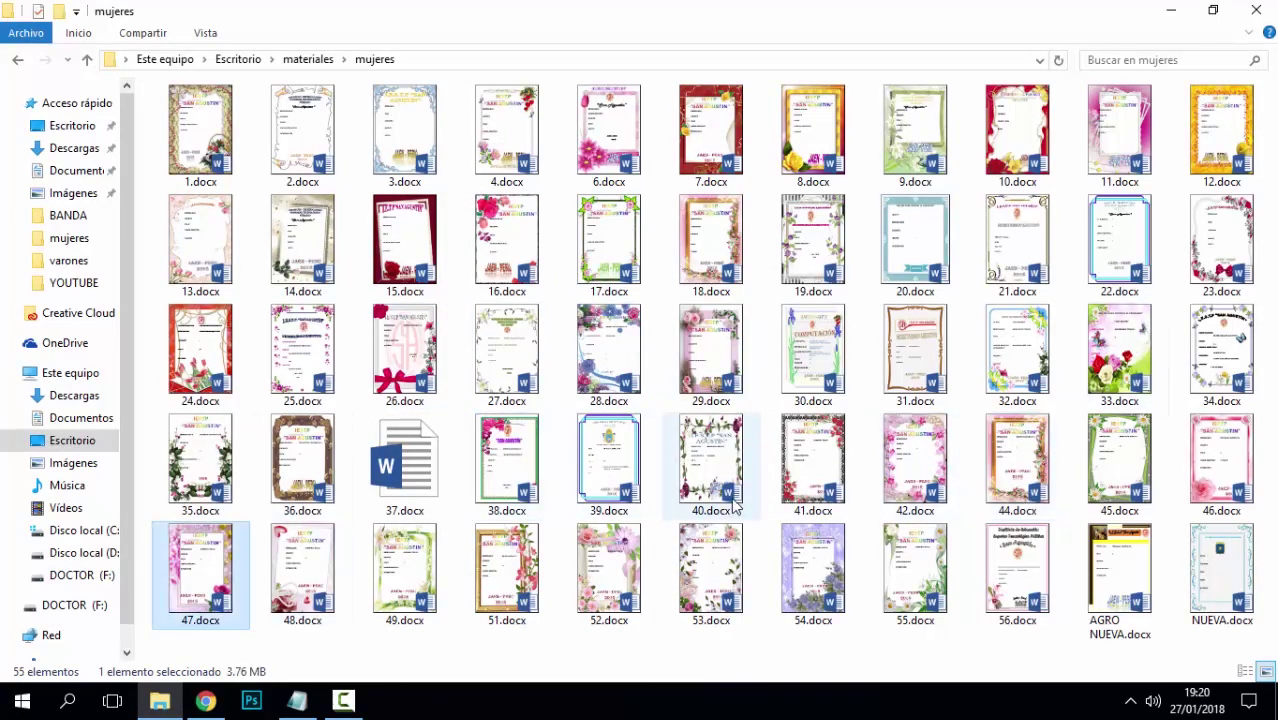
pyautogui.click(688, 356)
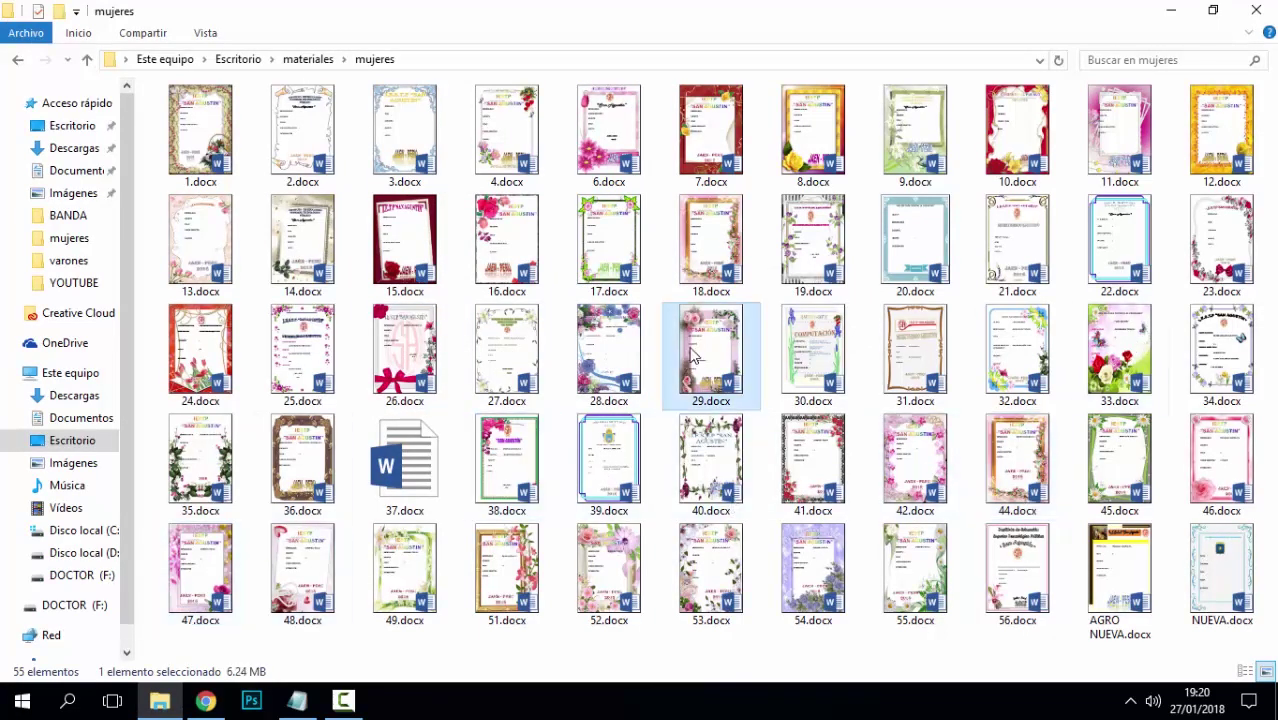
pyautogui.doubleClick(812, 240)
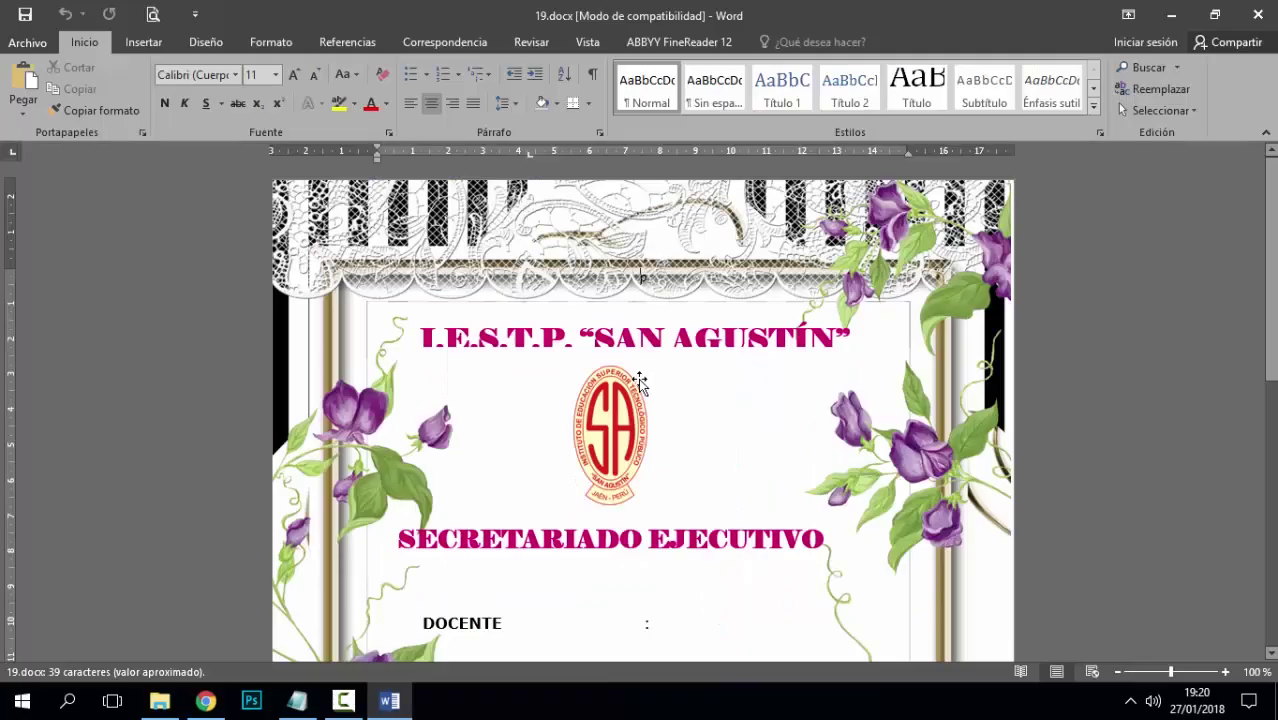
# - Fill in DOCENTE as "TU NOMBRE" and CICLO as "TU CICLO" on the purple-flower cover
pyautogui.click(640, 383)
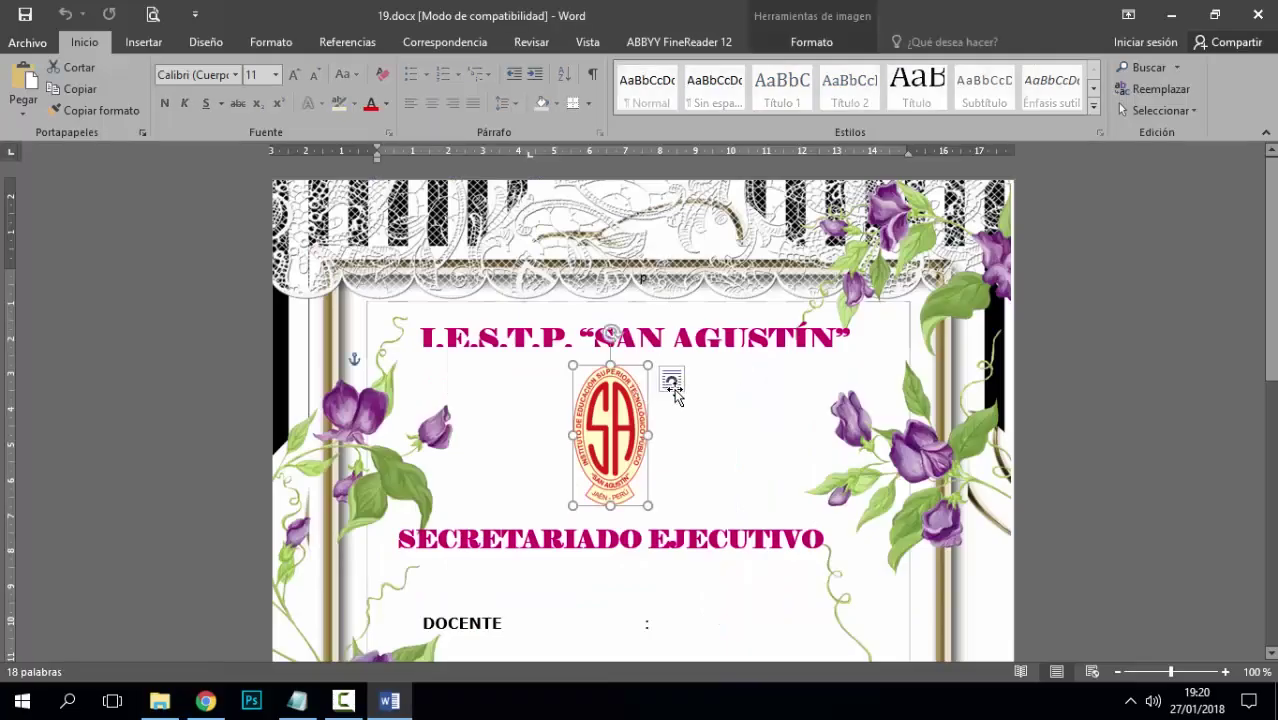
pyautogui.scroll(-3, 650, 420)
pyautogui.click(650, 420)
pyautogui.scroll(-3, 652, 400)
pyautogui.scroll(-1, 653, 395)
pyautogui.moveTo(653, 395); pyautogui.dragTo(659, 362)
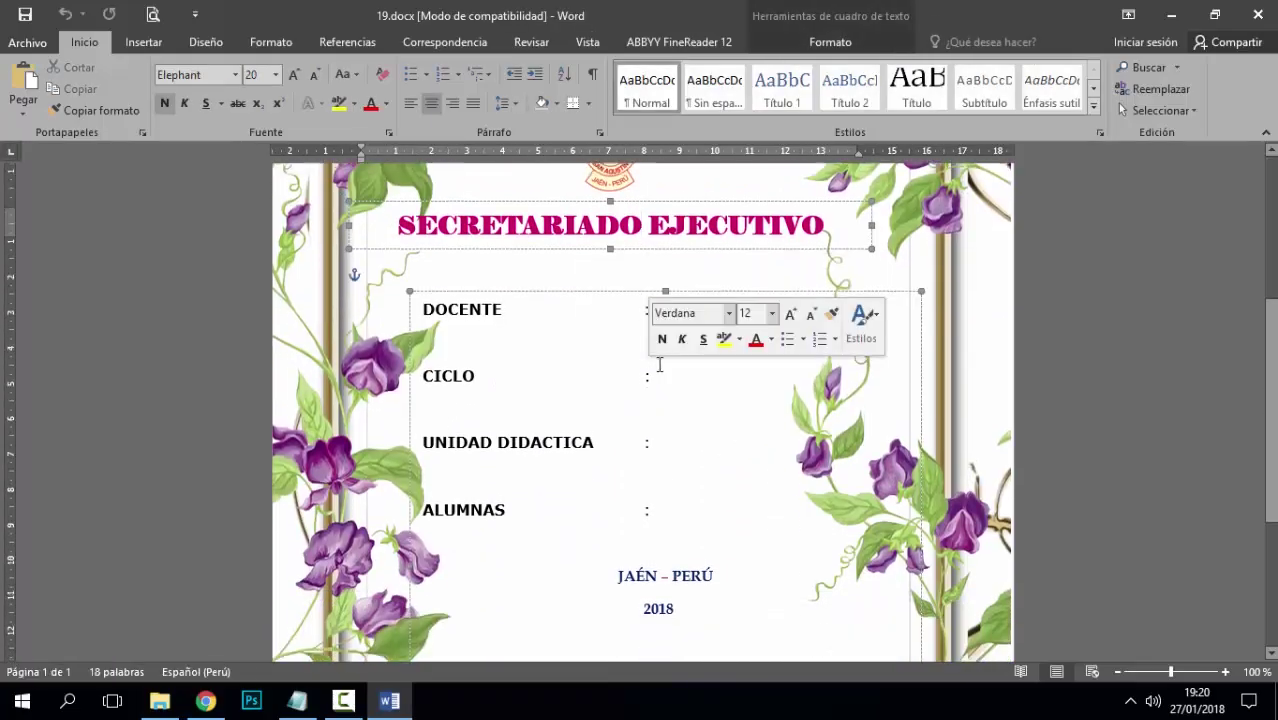
pyautogui.click(645, 316)
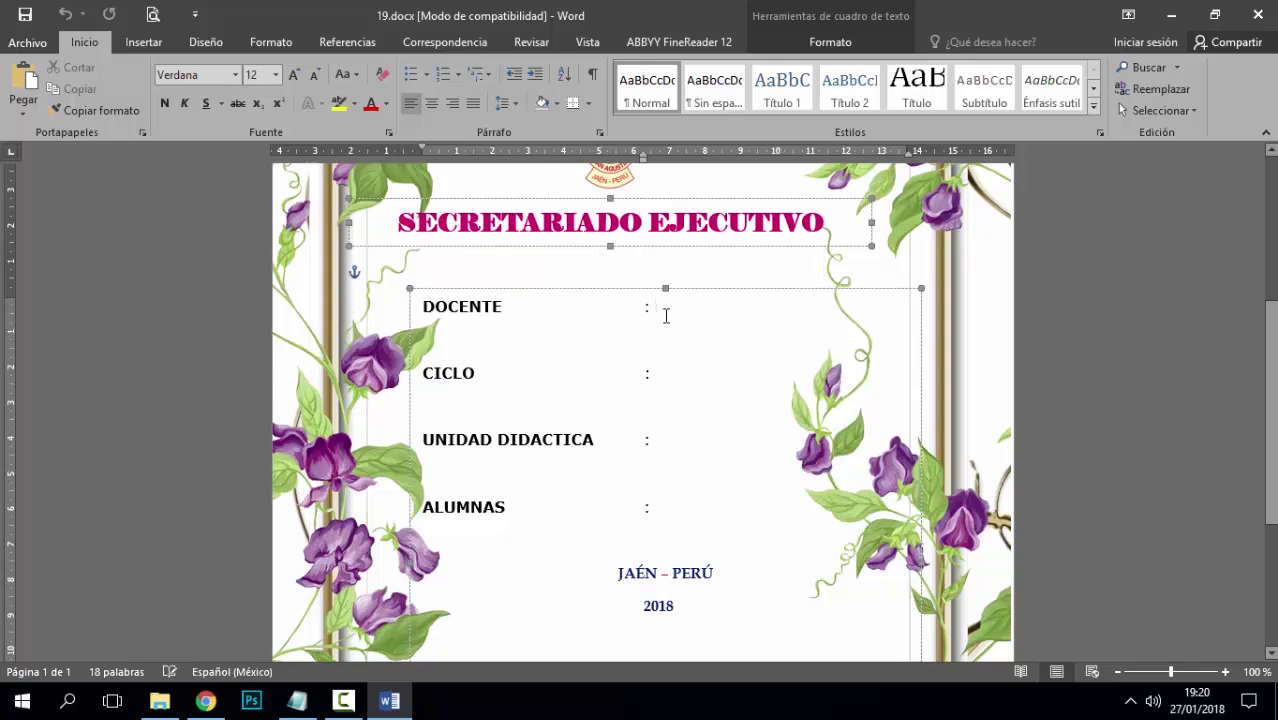
pyautogui.write('Y')
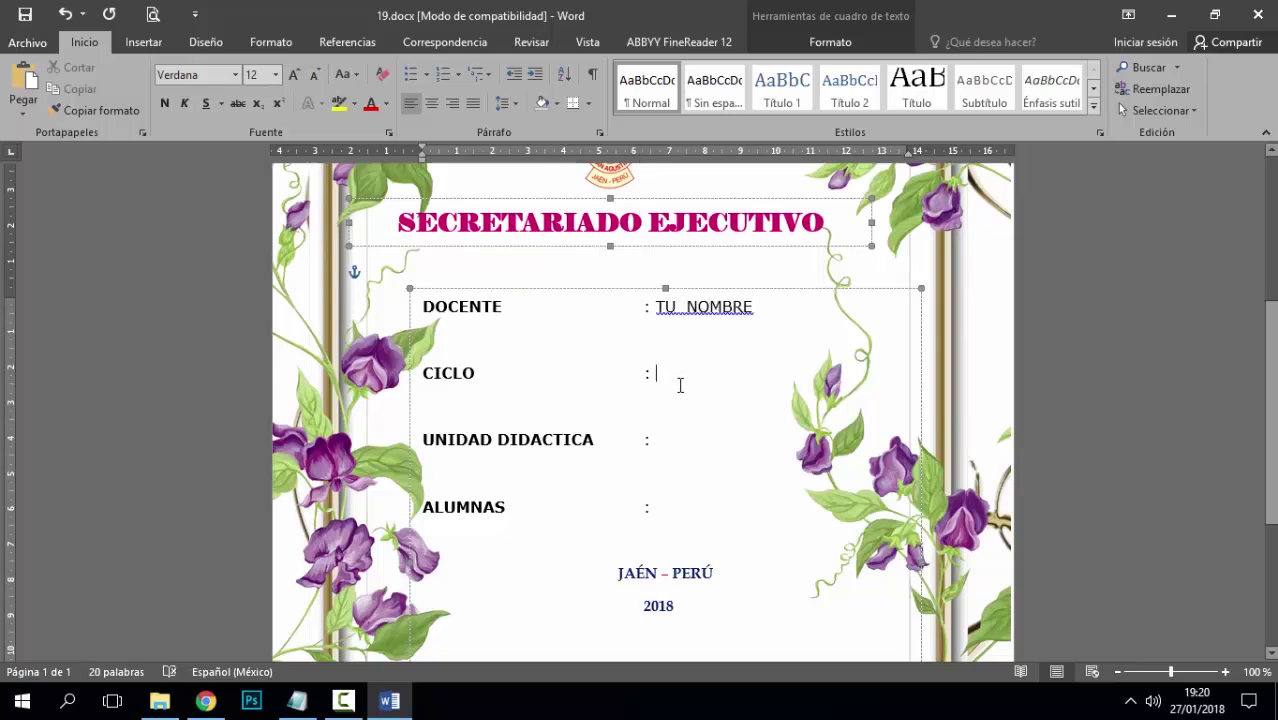
pyautogui.write('TU CICLO')
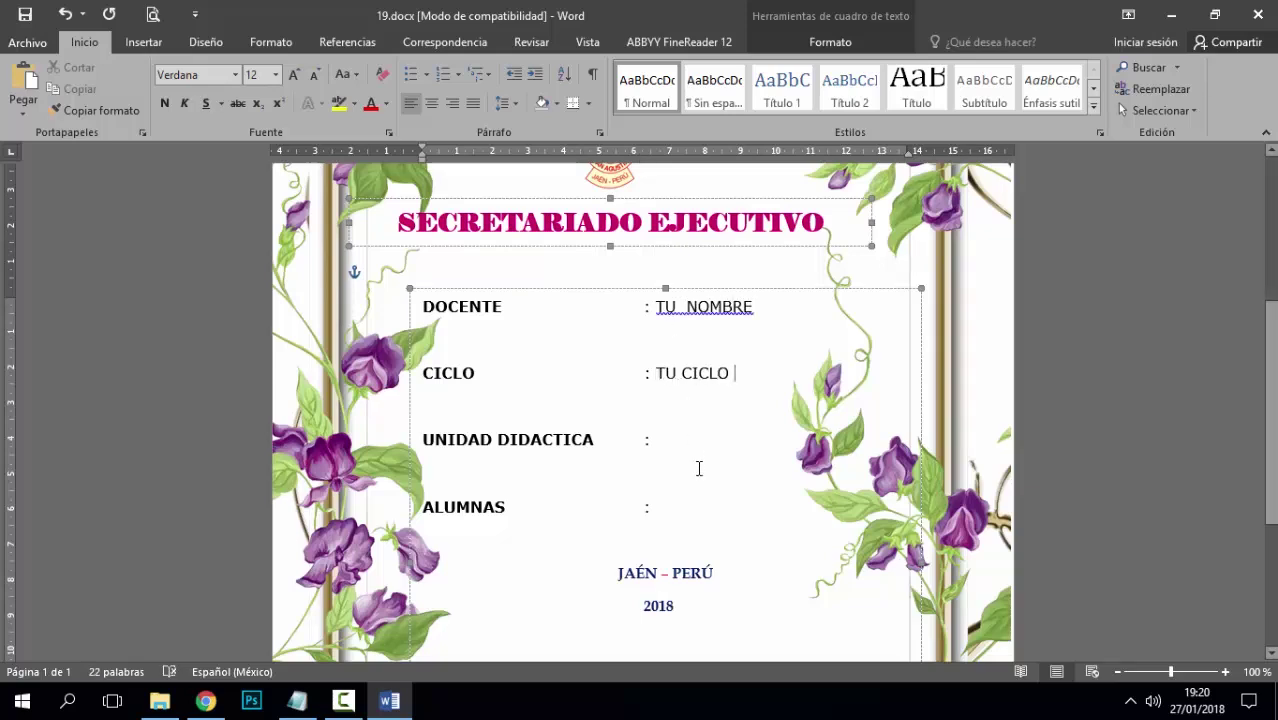
# - Look over the rest of the cover and close 19.docx without saving the changes
pyautogui.scroll(-3, 699, 466)
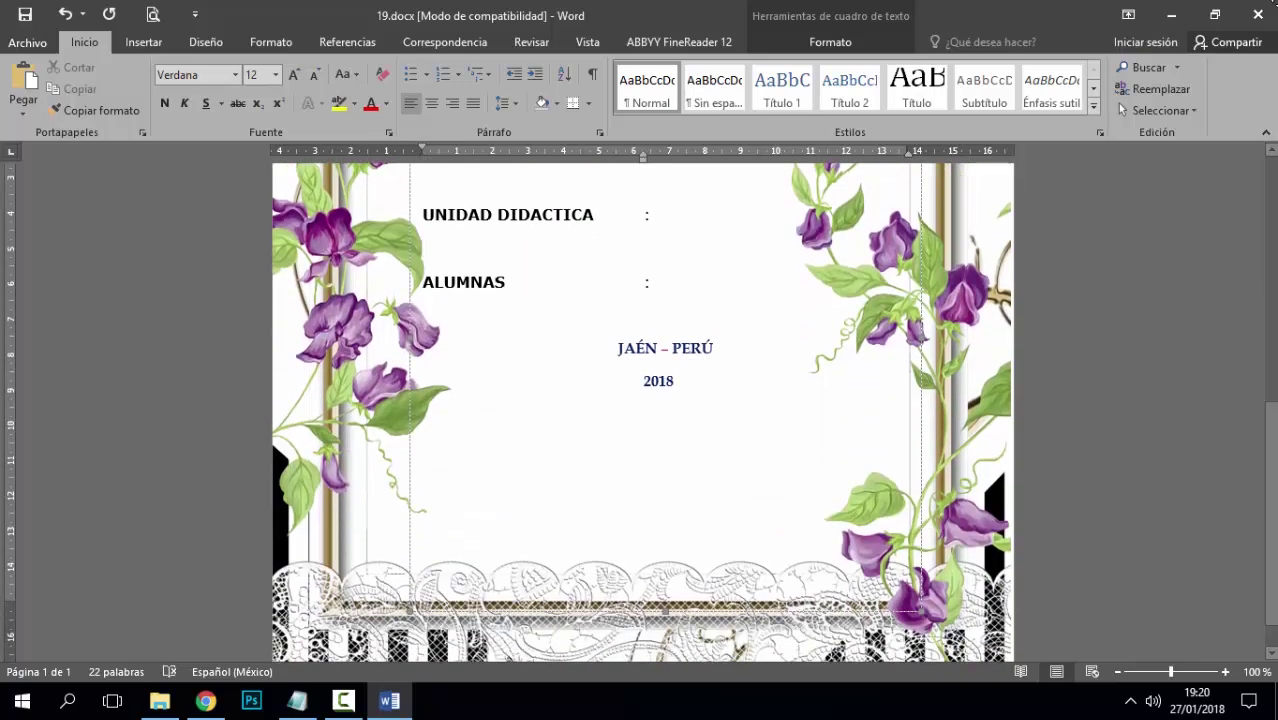
pyautogui.click(1260, 18)
pyautogui.click(652, 387)
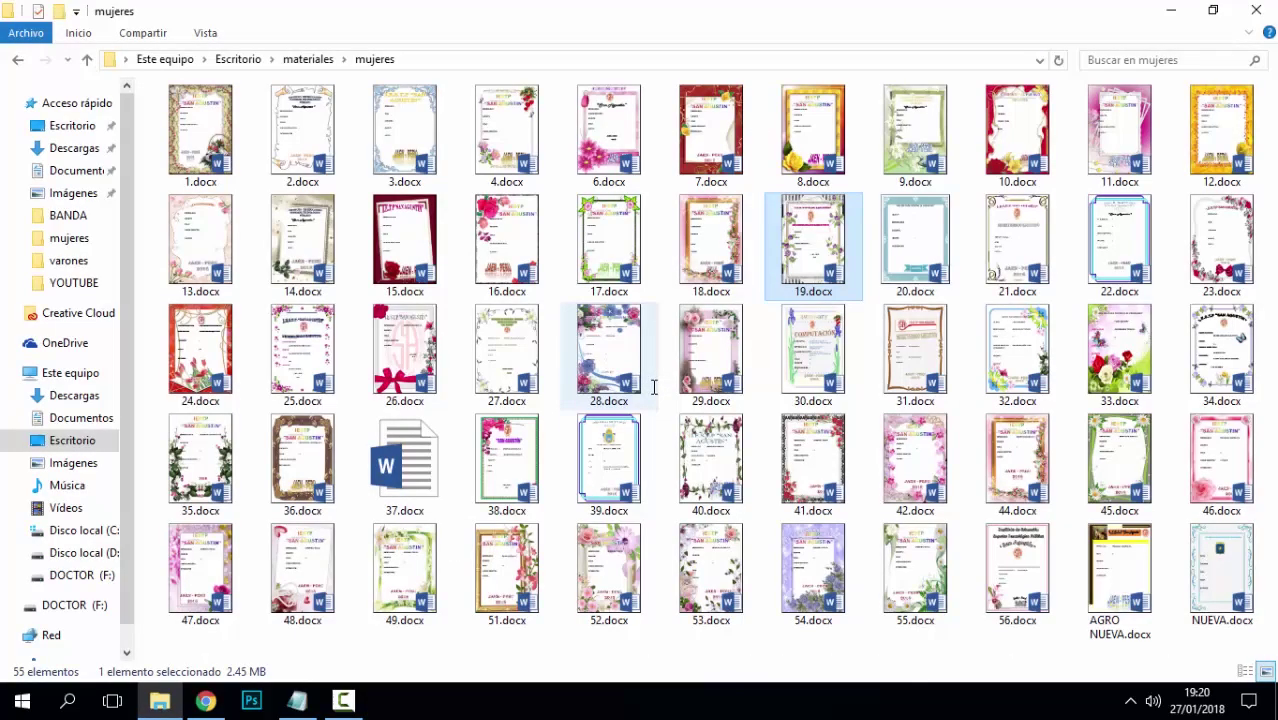
# - Open 29.docx from the mujeres folder and fill in ESPECIALIDAD as "ABC" on the pink-rose cover
pyautogui.doubleClick(715, 352)
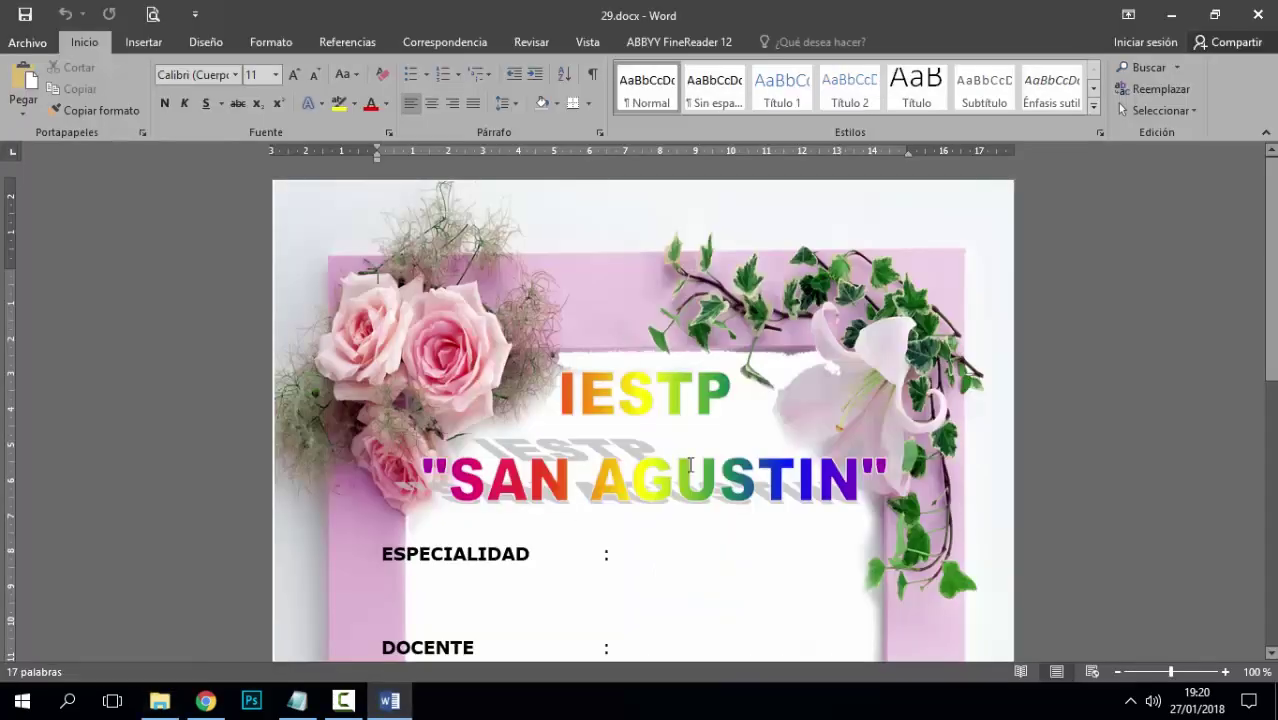
pyautogui.click(690, 465)
pyautogui.scroll(-5, 690, 465)
pyautogui.click(644, 345)
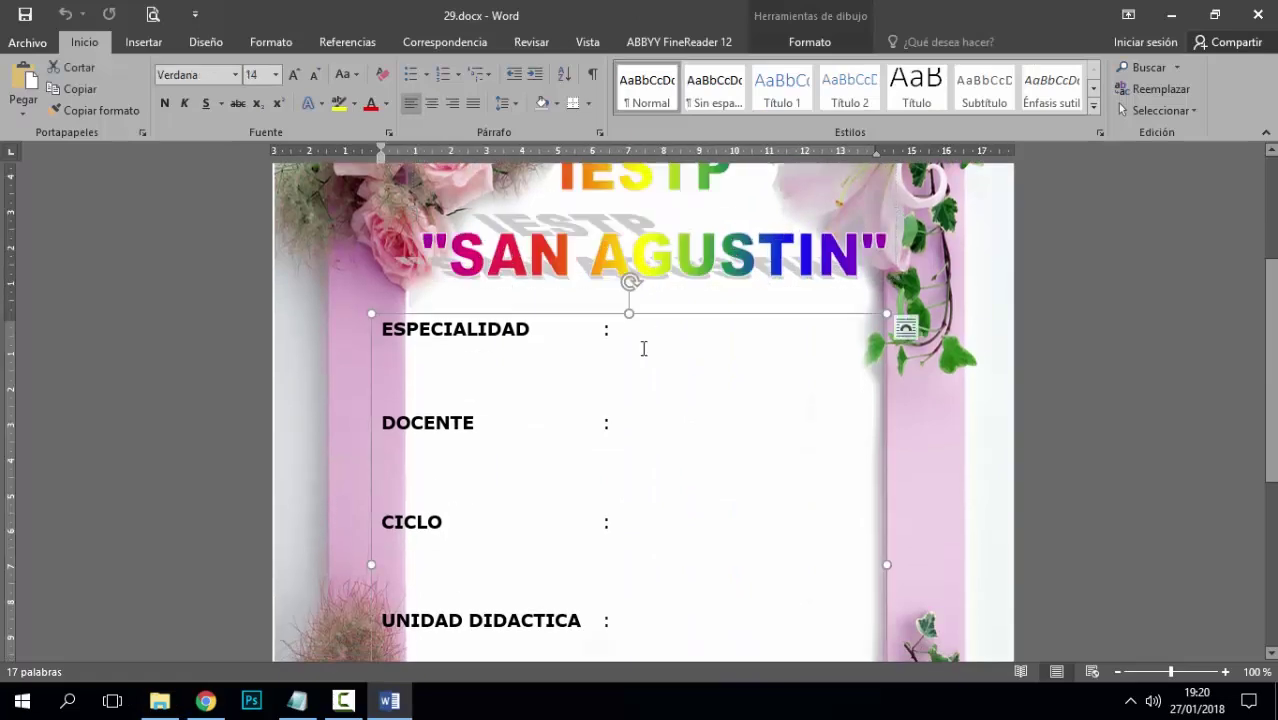
pyautogui.scroll(-2, 657, 376)
pyautogui.write('HGJ')
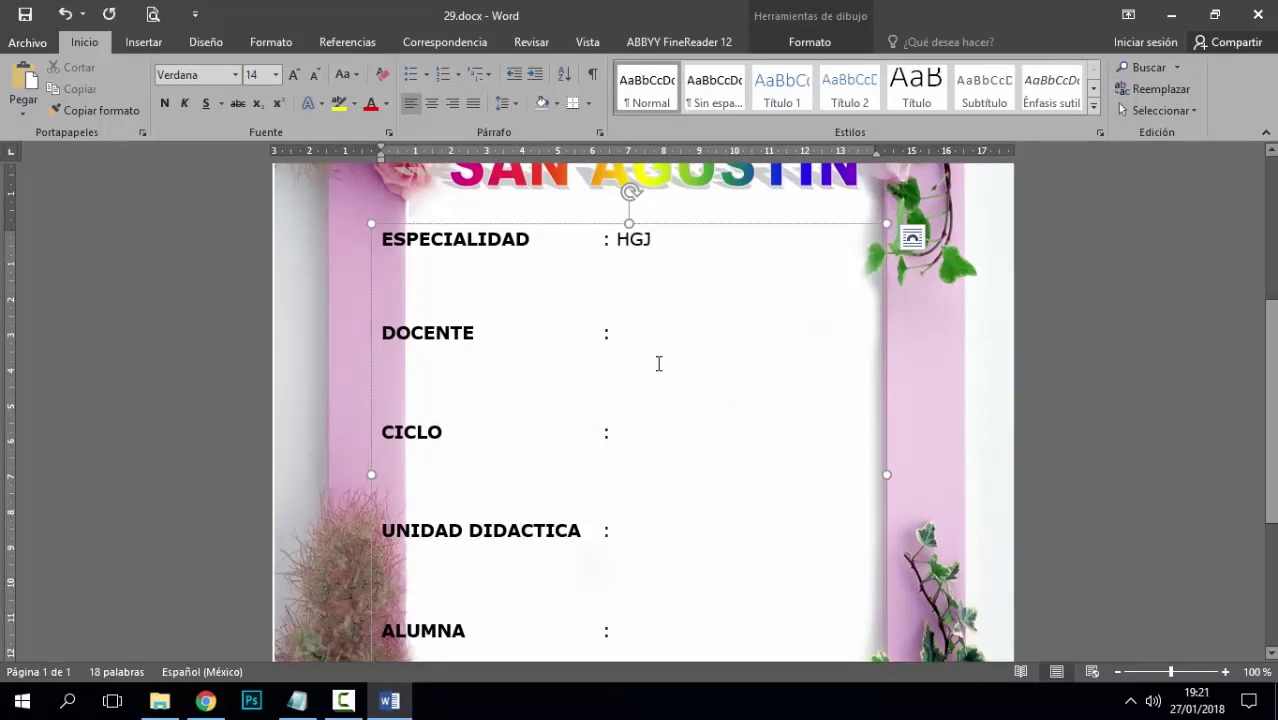
pyautogui.press('BackSpace')
pyautogui.press('BackSpace')
pyautogui.press('BackSpace')
pyautogui.write('ABC')
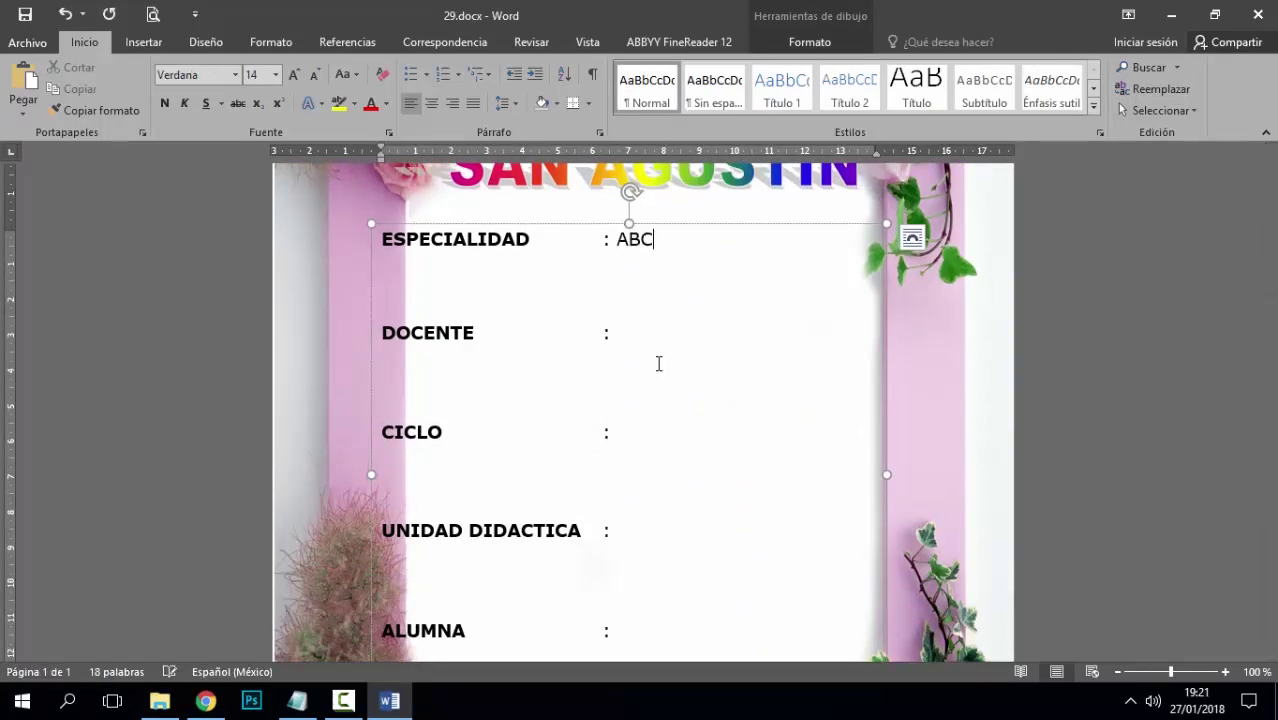
# - Look over the remaining fields of the cover and close 29.docx without saving the changes
pyautogui.click(659, 364)
pyautogui.scroll(-5, 675, 400)
pyautogui.scroll(6, 679, 419)
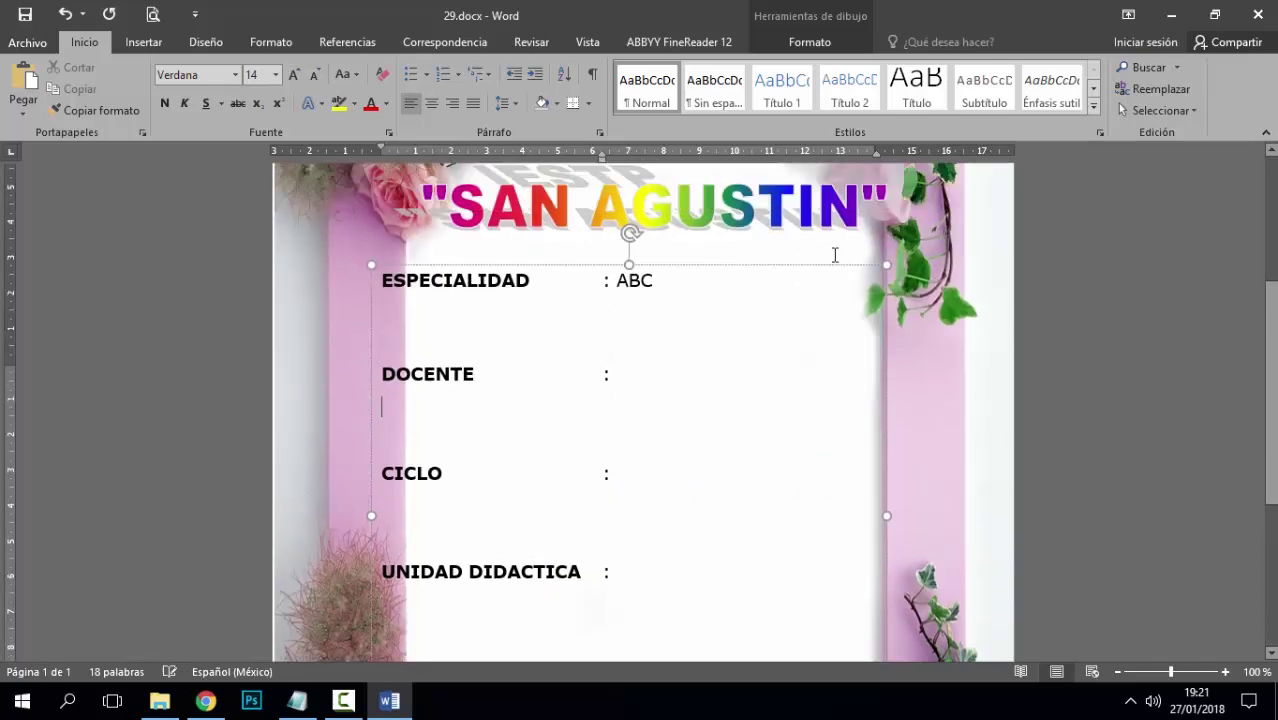
pyautogui.scroll(2, 835, 255)
pyautogui.click(1258, 15)
pyautogui.click(643, 385)
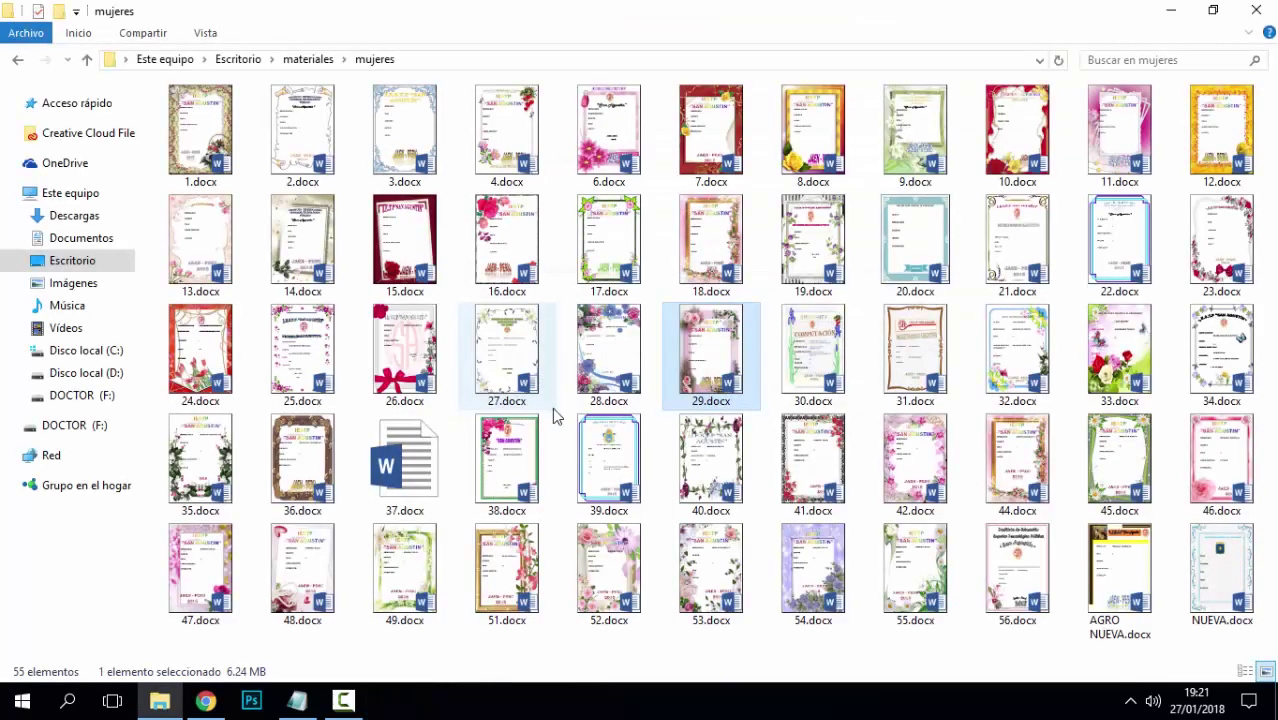
# - Open AGRO NUEVA.docx from the mujeres folder and delete the farm photo beside the title banner
pyautogui.click(552, 407)
pyautogui.click(436, 292)
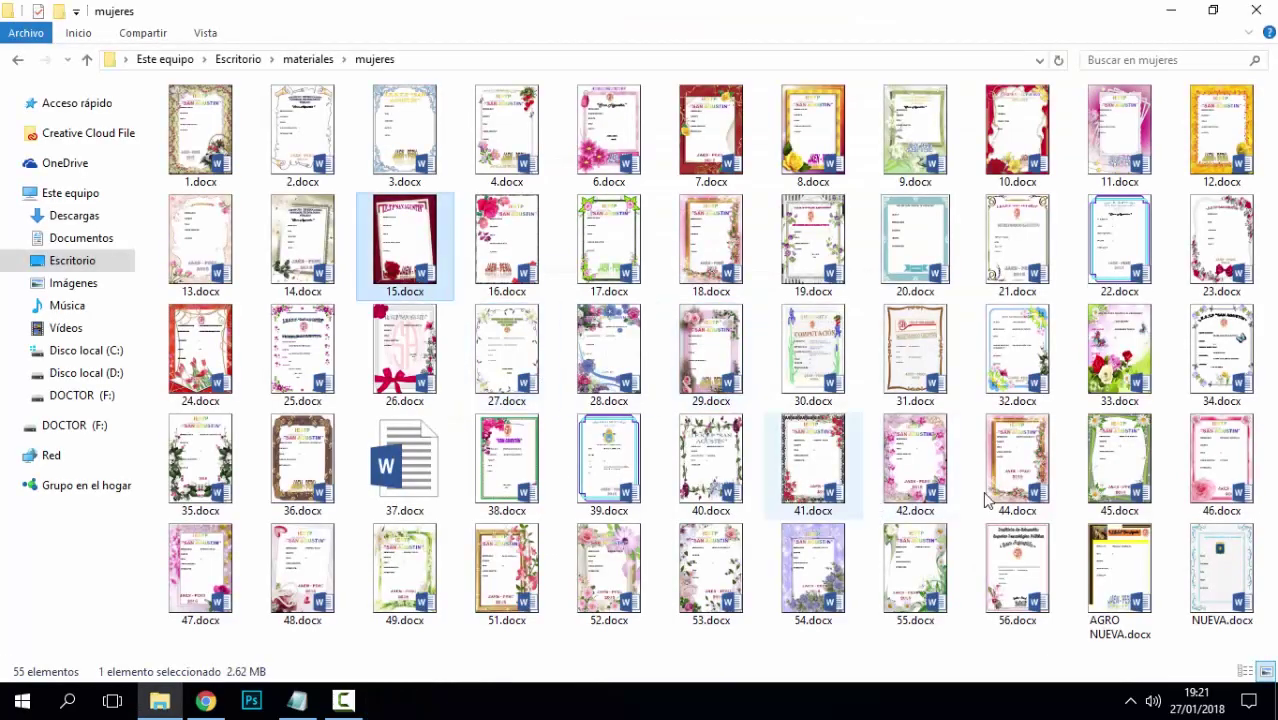
pyautogui.doubleClick(1110, 580)
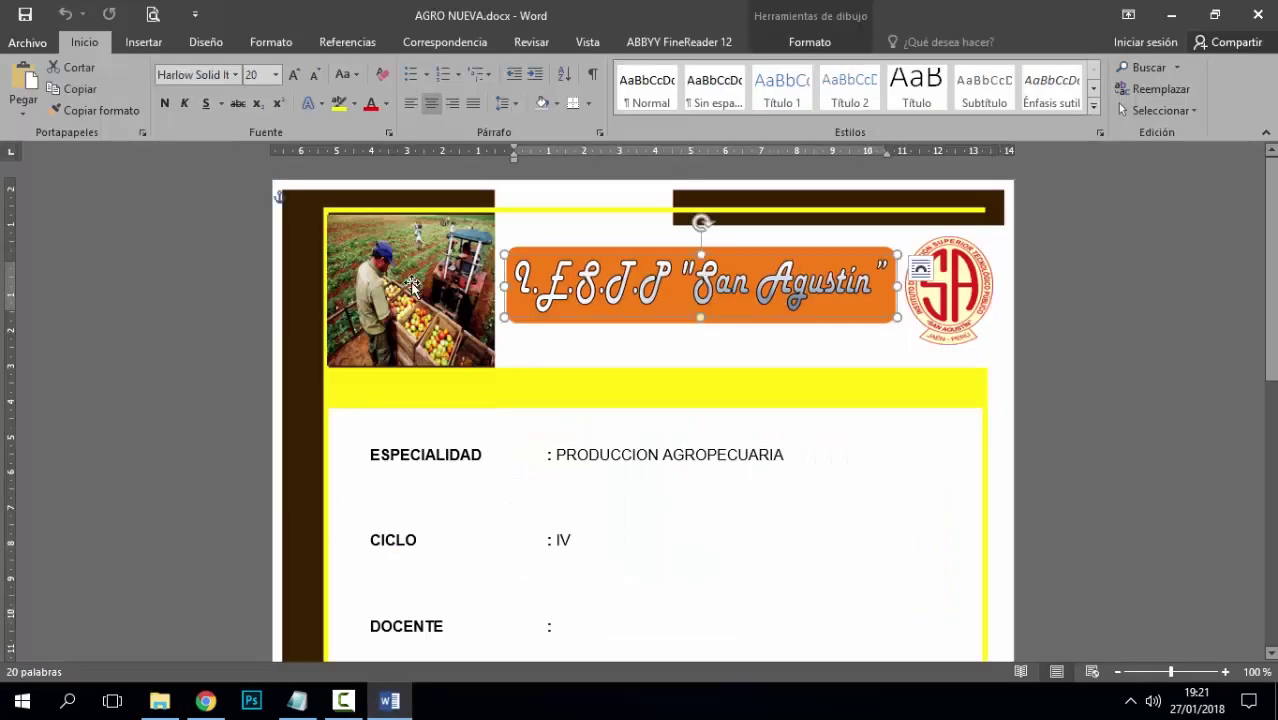
pyautogui.moveTo(411, 286); pyautogui.dragTo(386, 305)
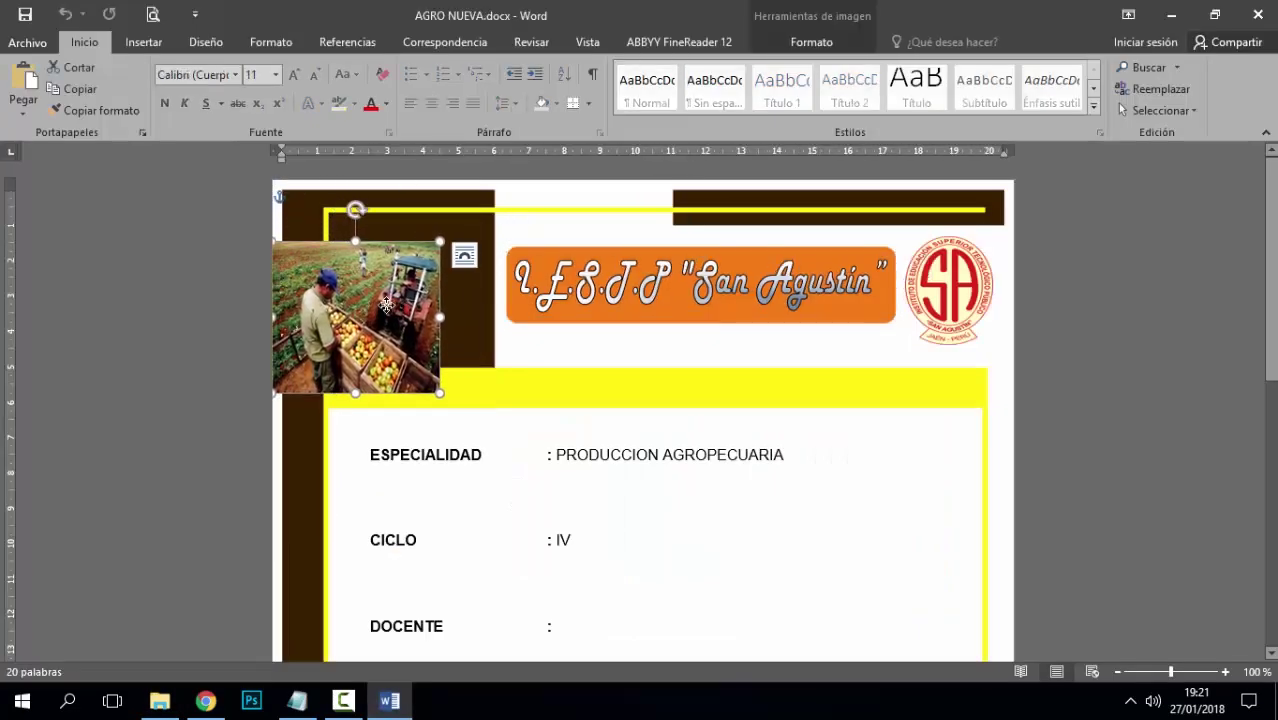
pyautogui.press('Delete')
# - Review the editable banner title and the data fields, and close AGRO NUEVA.docx without saving the changes
pyautogui.click(710, 280)
pyautogui.moveTo(698, 284); pyautogui.dragTo(829, 286)
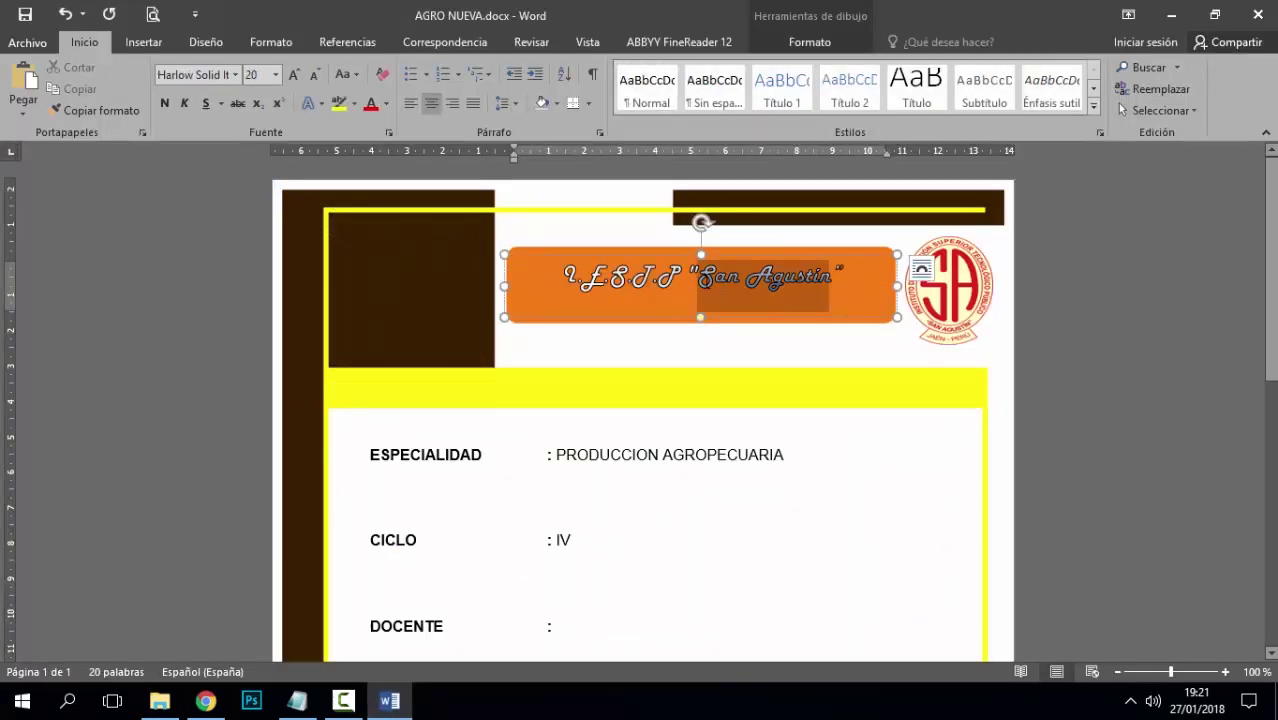
pyautogui.click(855, 340)
pyautogui.scroll(-3, 753, 371)
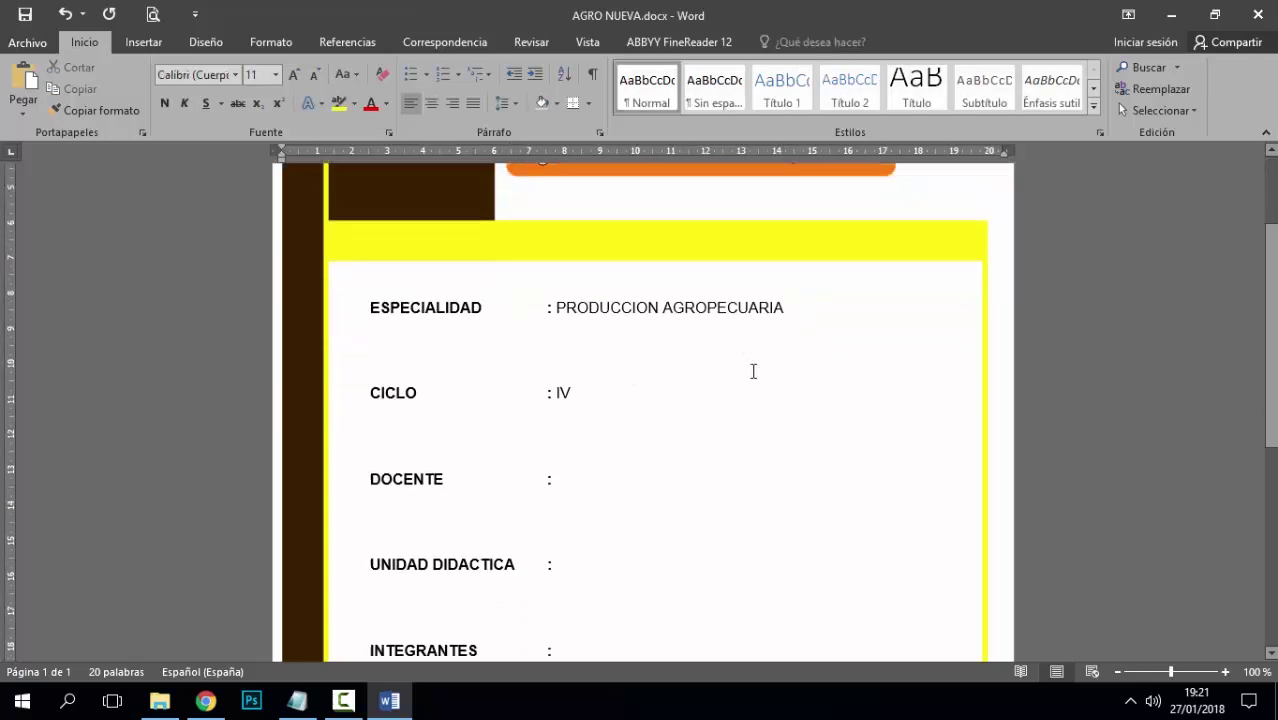
pyautogui.click(599, 363)
pyautogui.scroll(-5, 613, 394)
pyautogui.scroll(6, 613, 414)
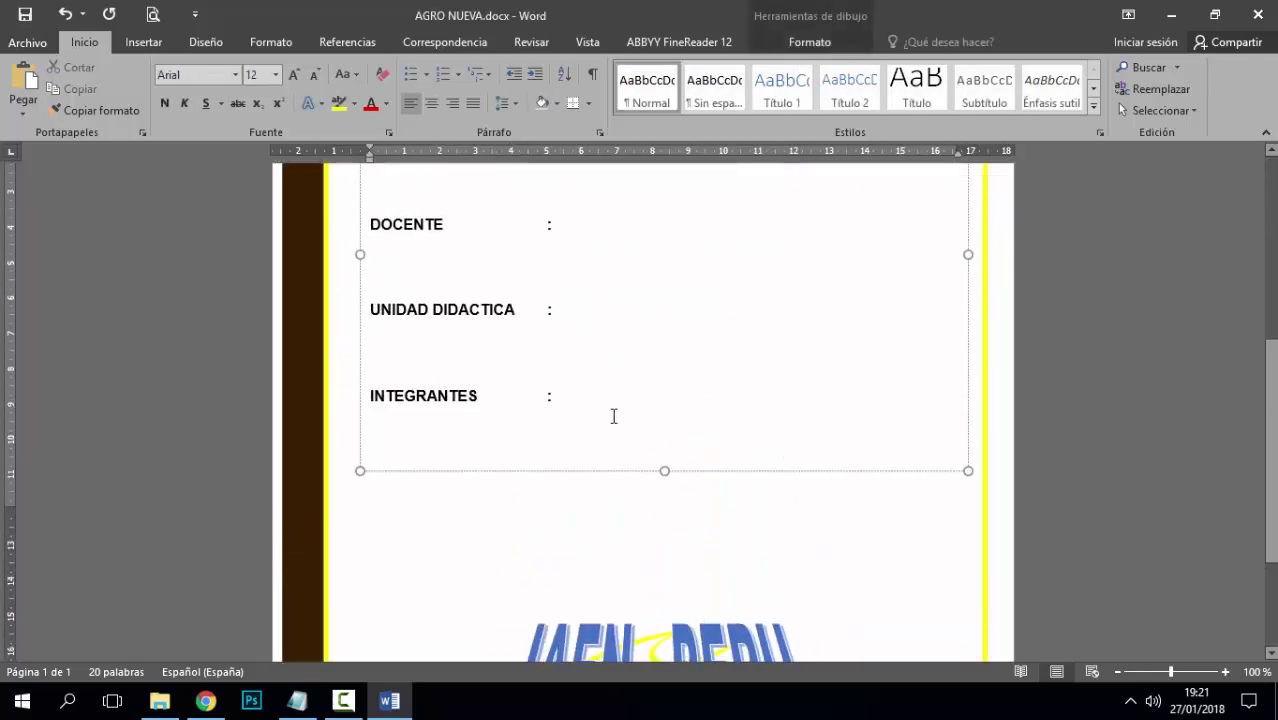
pyautogui.click(1258, 14)
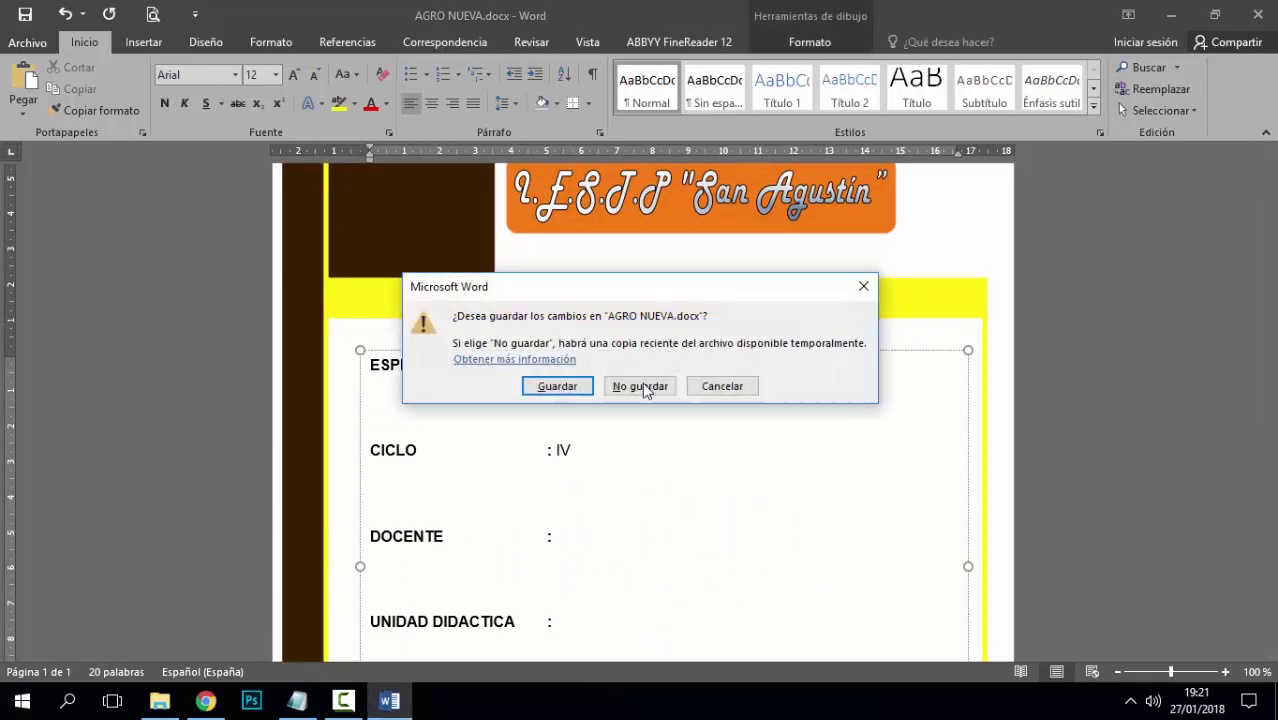
pyautogui.click(645, 388)
# - Go from the mujeres folder to the varones folder and open 4 DE JUNIO.docx
pyautogui.click(695, 298)
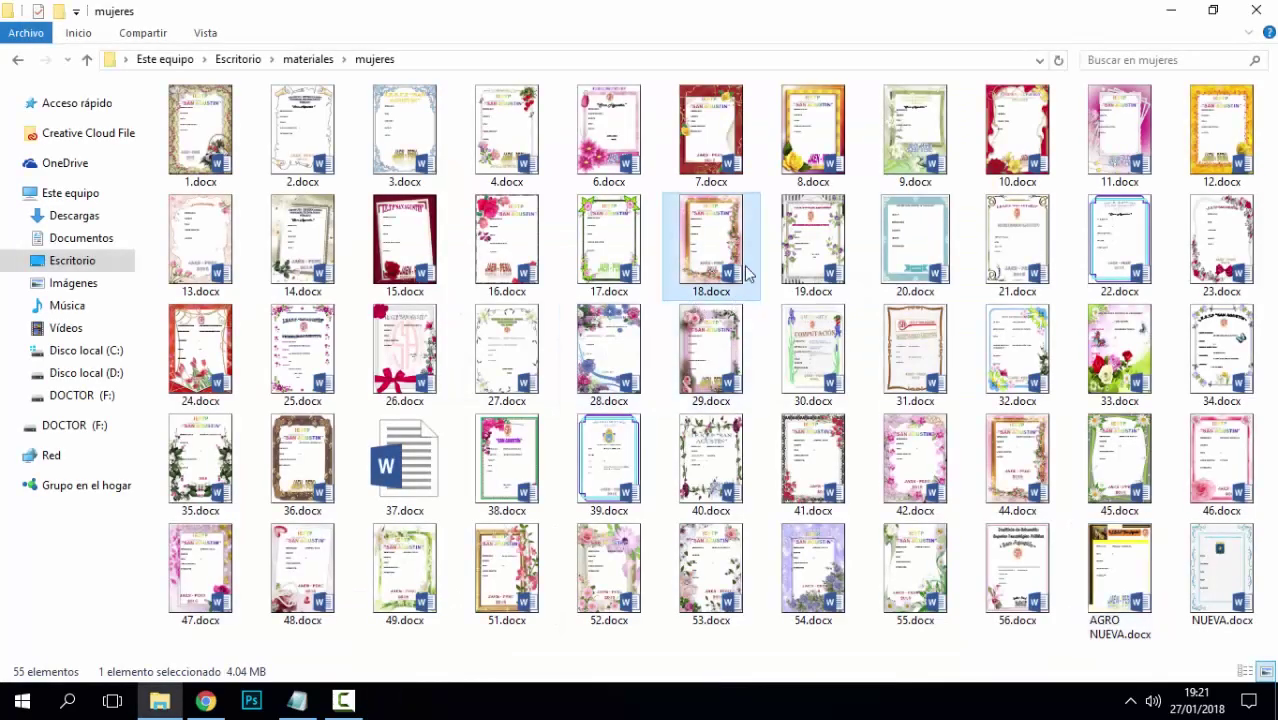
pyautogui.click(272, 107)
pyautogui.click(17, 59)
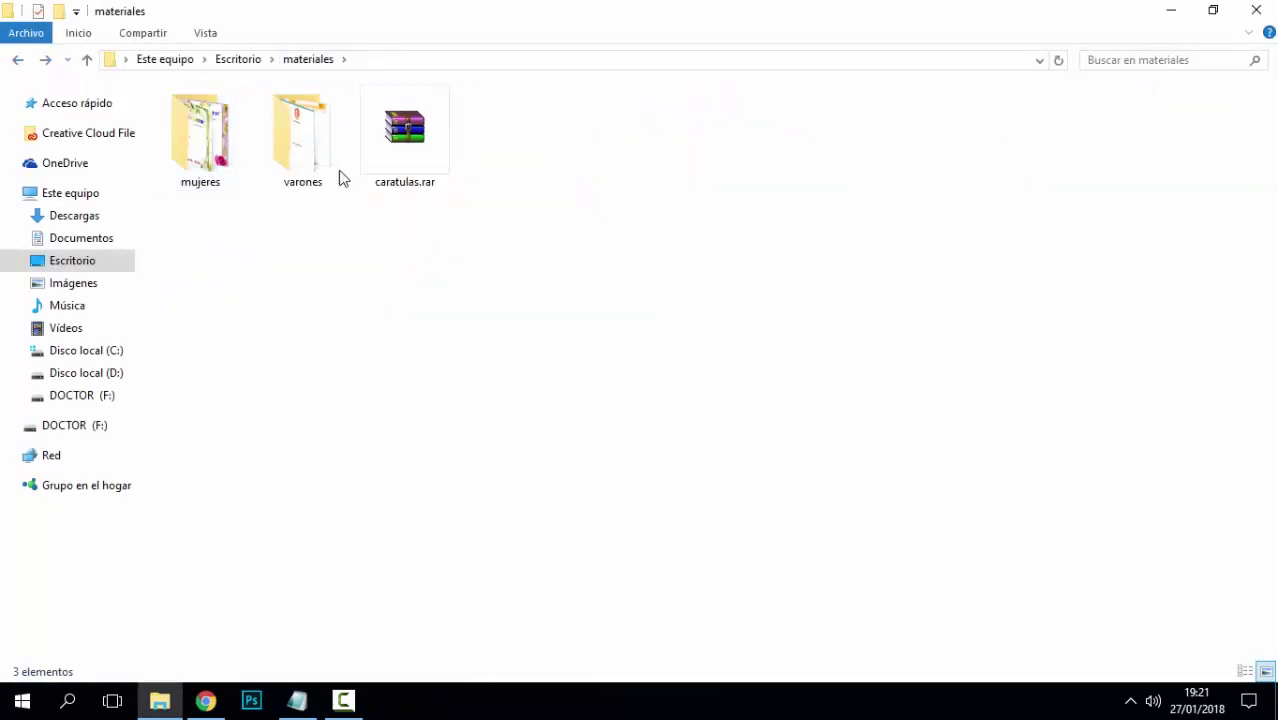
pyautogui.doubleClick(322, 150)
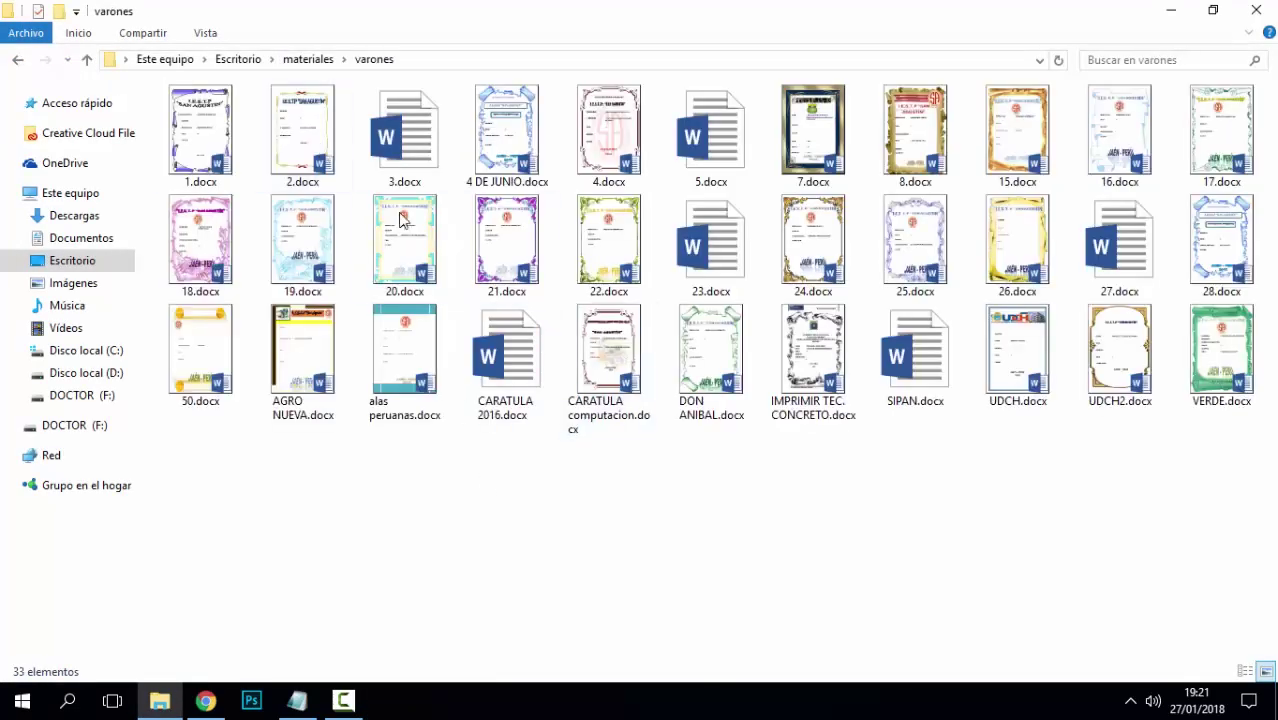
pyautogui.click(235, 140)
pyautogui.doubleClick(515, 150)
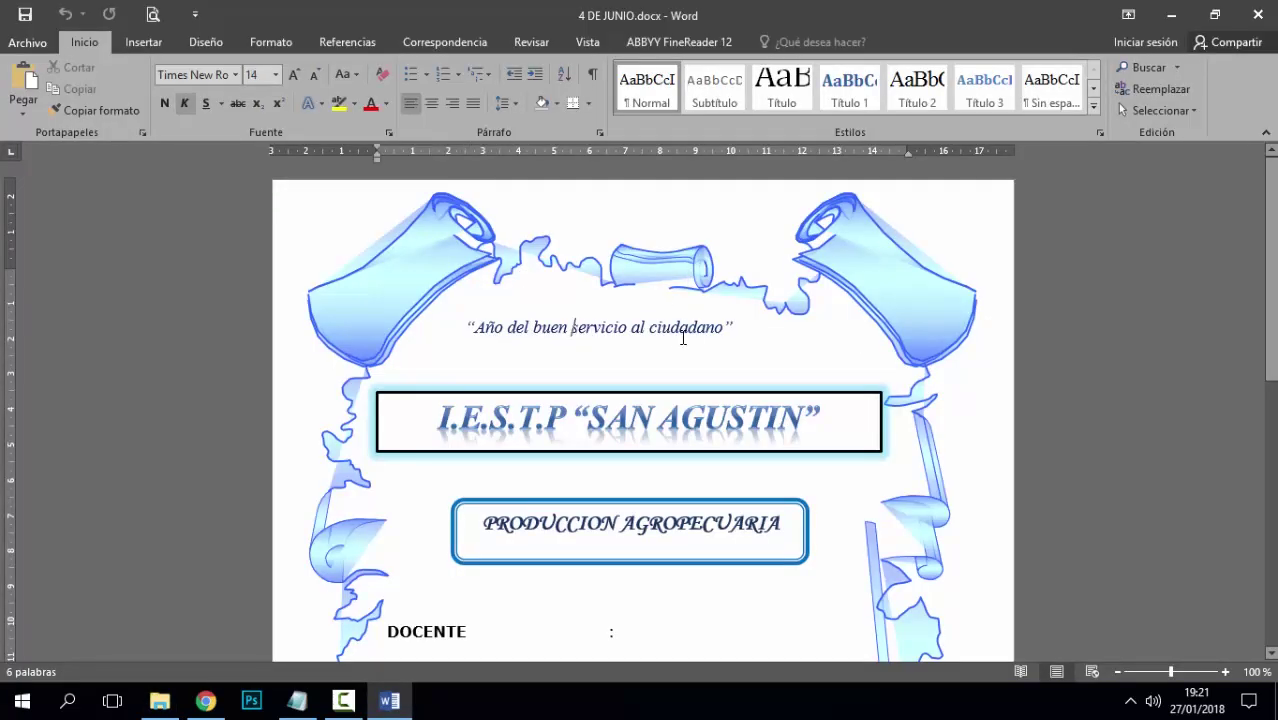
# - Delete "del buen servicio al ciudadano" from the year motto above the institute title
pyautogui.click(681, 328)
pyautogui.moveTo(646, 316); pyautogui.dragTo(549, 325)
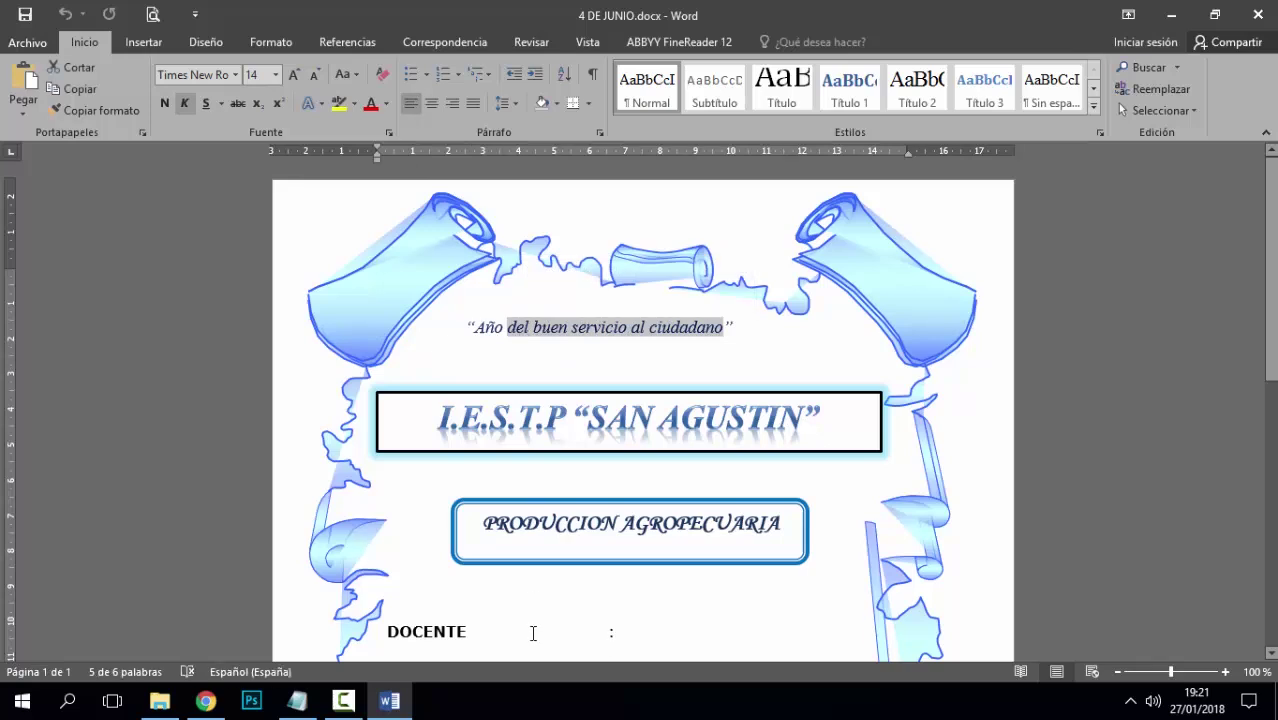
pyautogui.press('BackSpace')
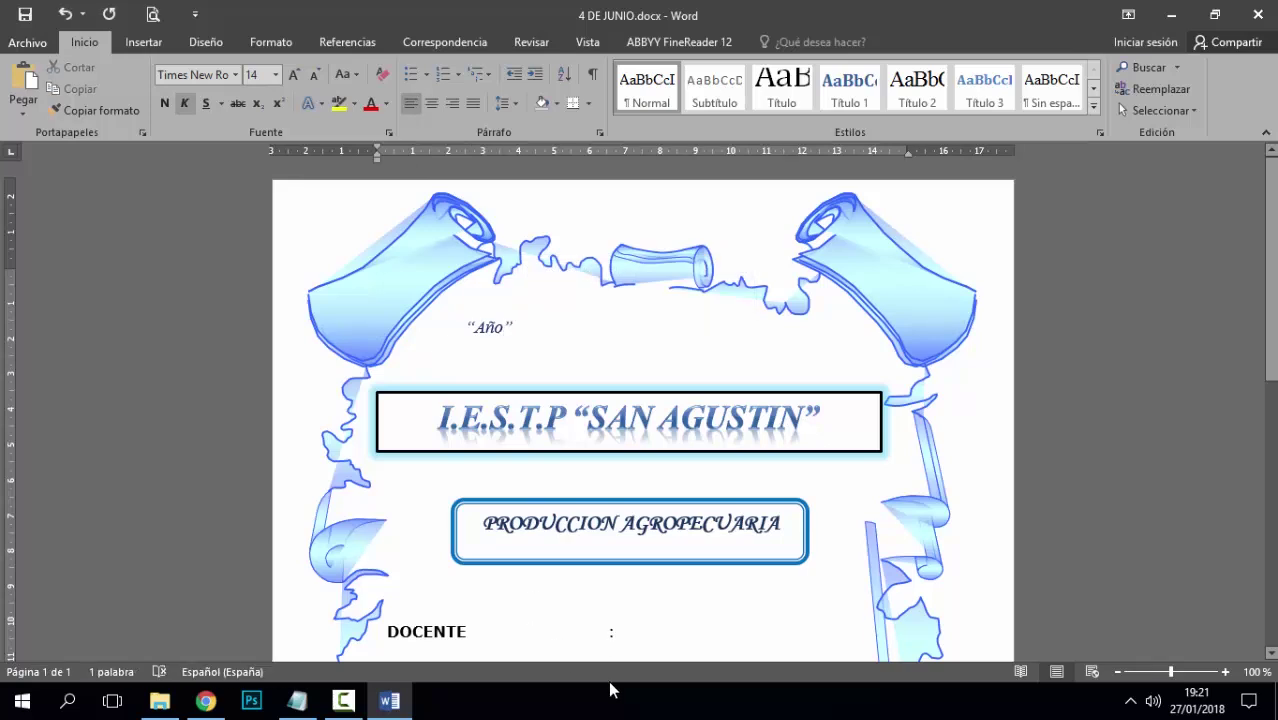
# - Replace the specialty text "PRODUCCION AGROPECUARIA" in the rounded box with "COMPUTACION"
pyautogui.click(630, 418)
pyautogui.scroll(-2, 724, 446)
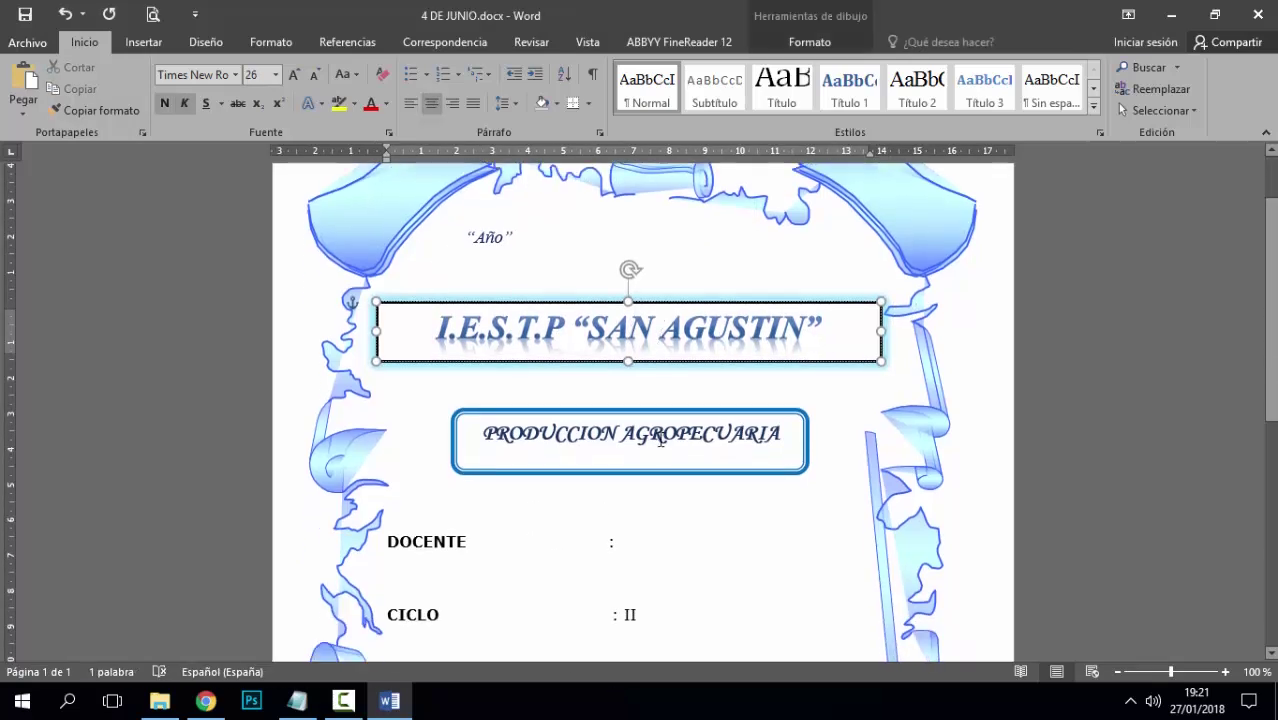
pyautogui.click(558, 444)
pyautogui.tripleClick(552, 436)
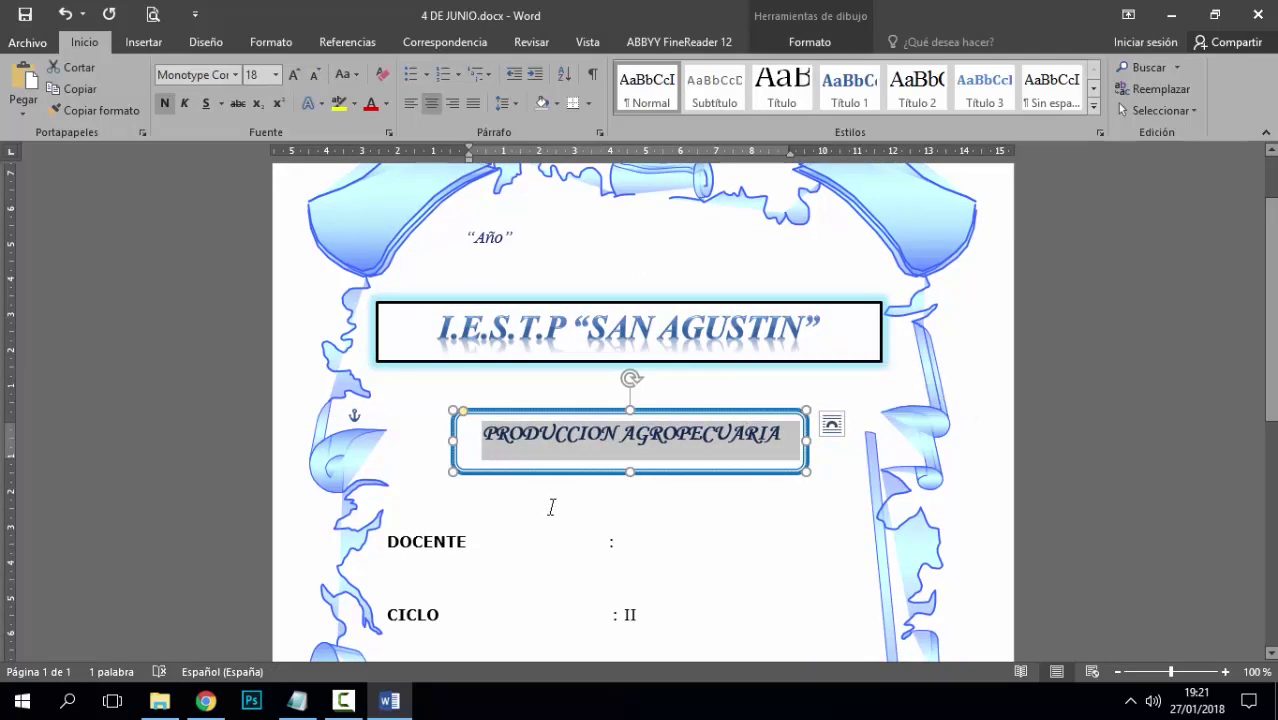
pyautogui.write('COM')
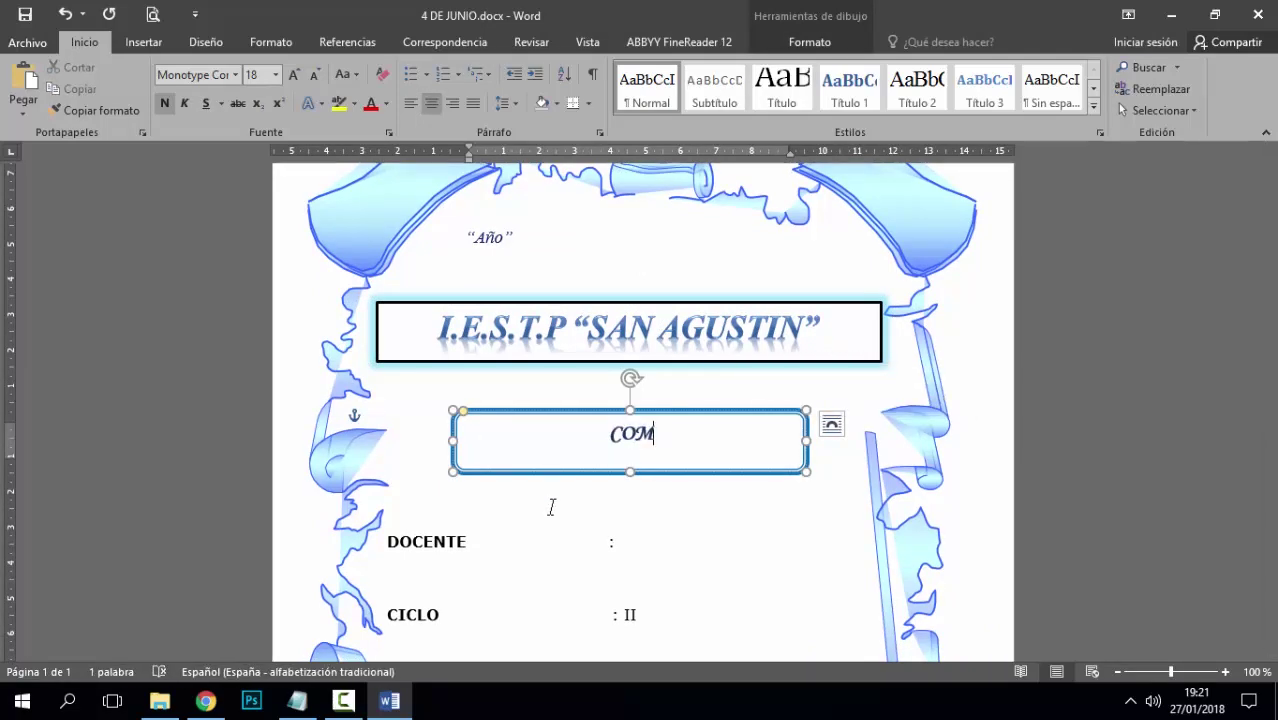
pyautogui.write('PUTACION')
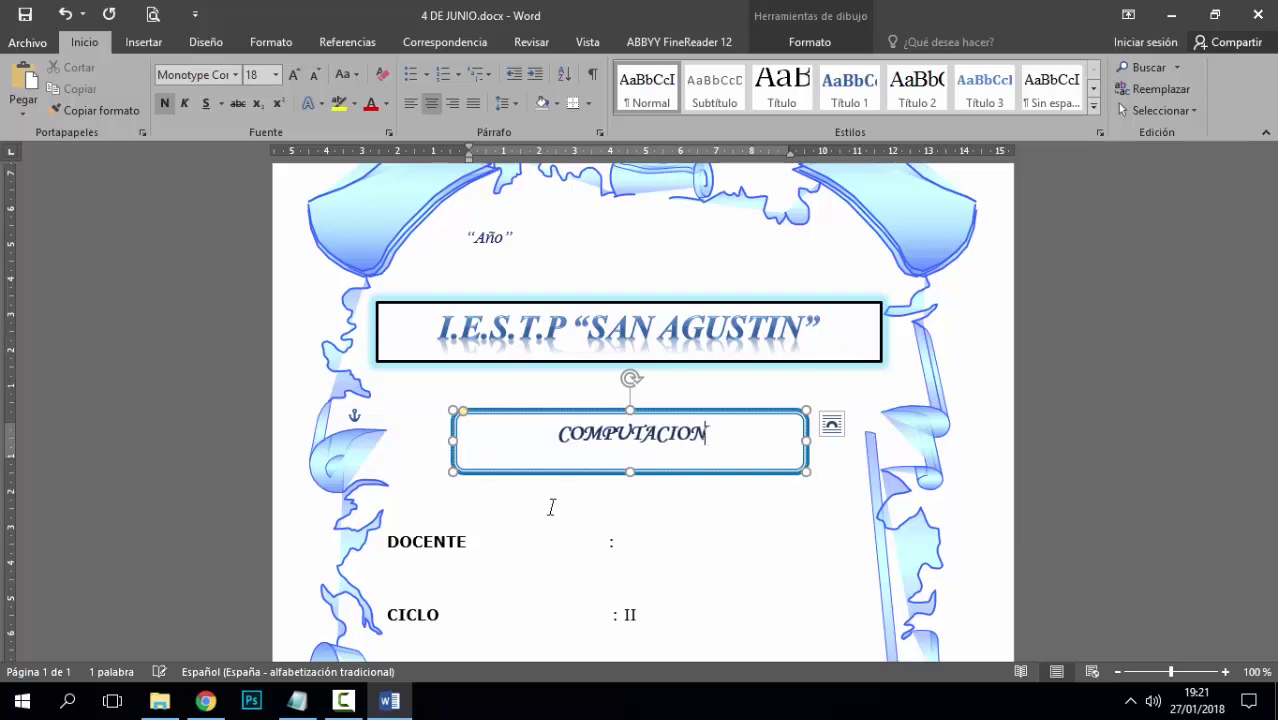
# - Review the data fields and the place and year text, and close 4 DE JUNIO.docx without saving the changes
pyautogui.click(636, 545)
pyautogui.scroll(-3, 636, 545)
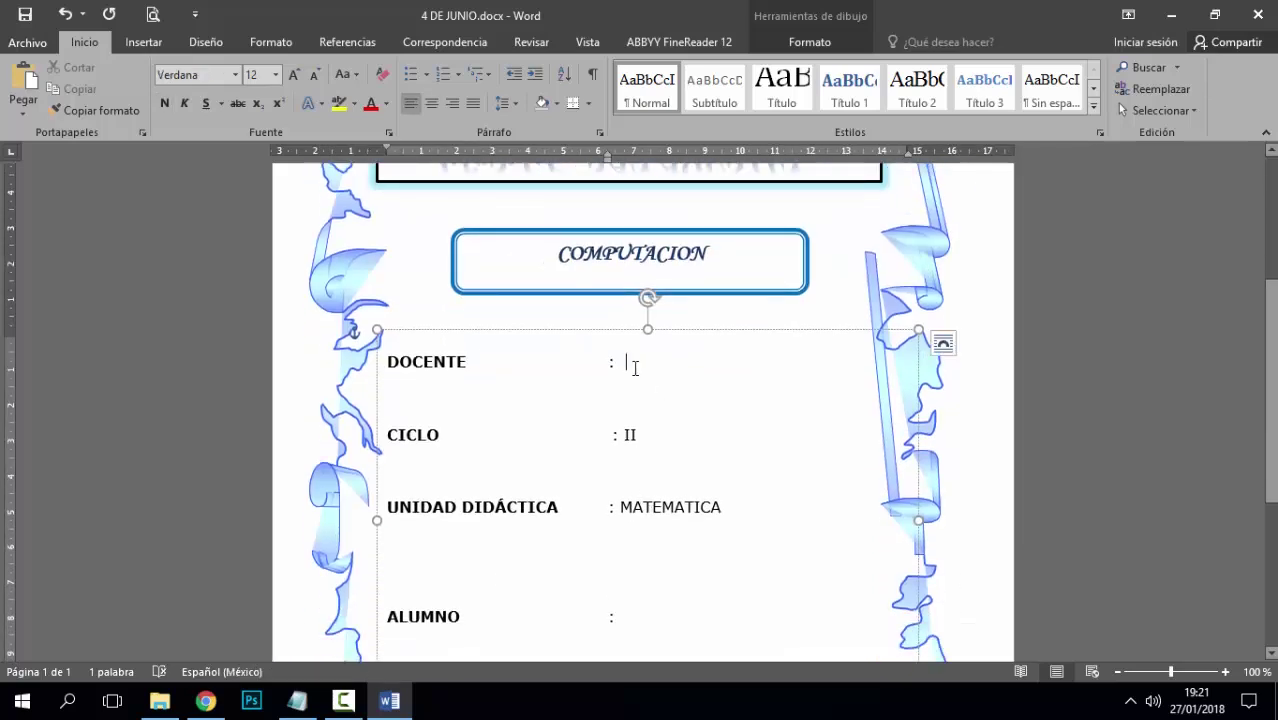
pyautogui.scroll(-2, 658, 448)
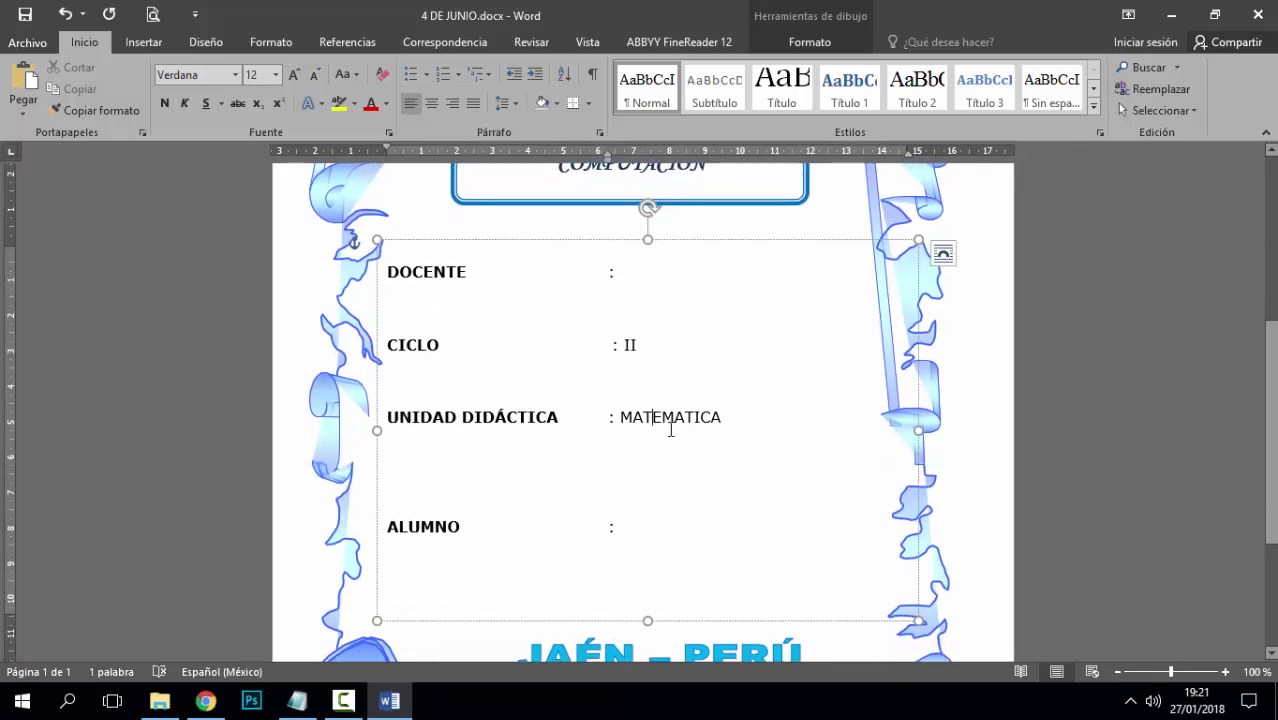
pyautogui.scroll(-3, 670, 430)
pyautogui.click(643, 471)
pyautogui.click(655, 560)
pyautogui.scroll(8, 655, 560)
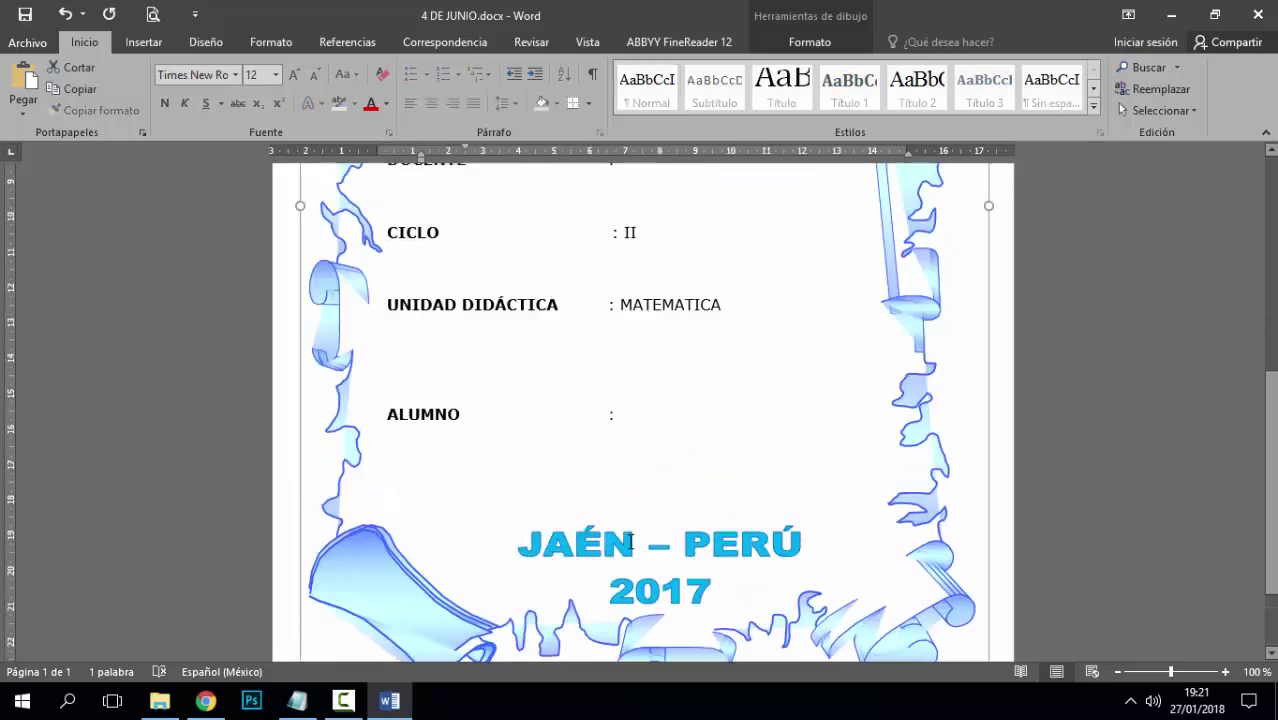
pyautogui.click(1258, 14)
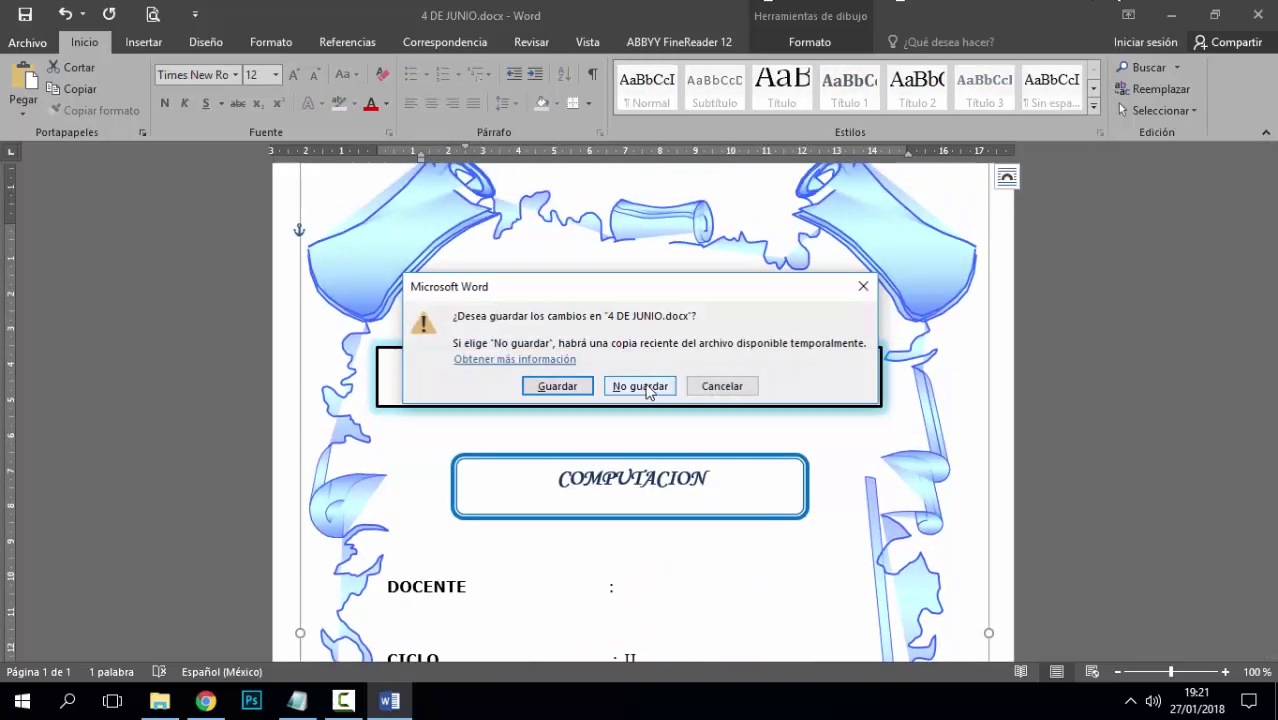
pyautogui.click(650, 385)
# - Open the green scroll cover beside IMPRIMIR TEC. CONCRETO.docx, examine its title and data fields from top to bottom, and close it
pyautogui.click(785, 360)
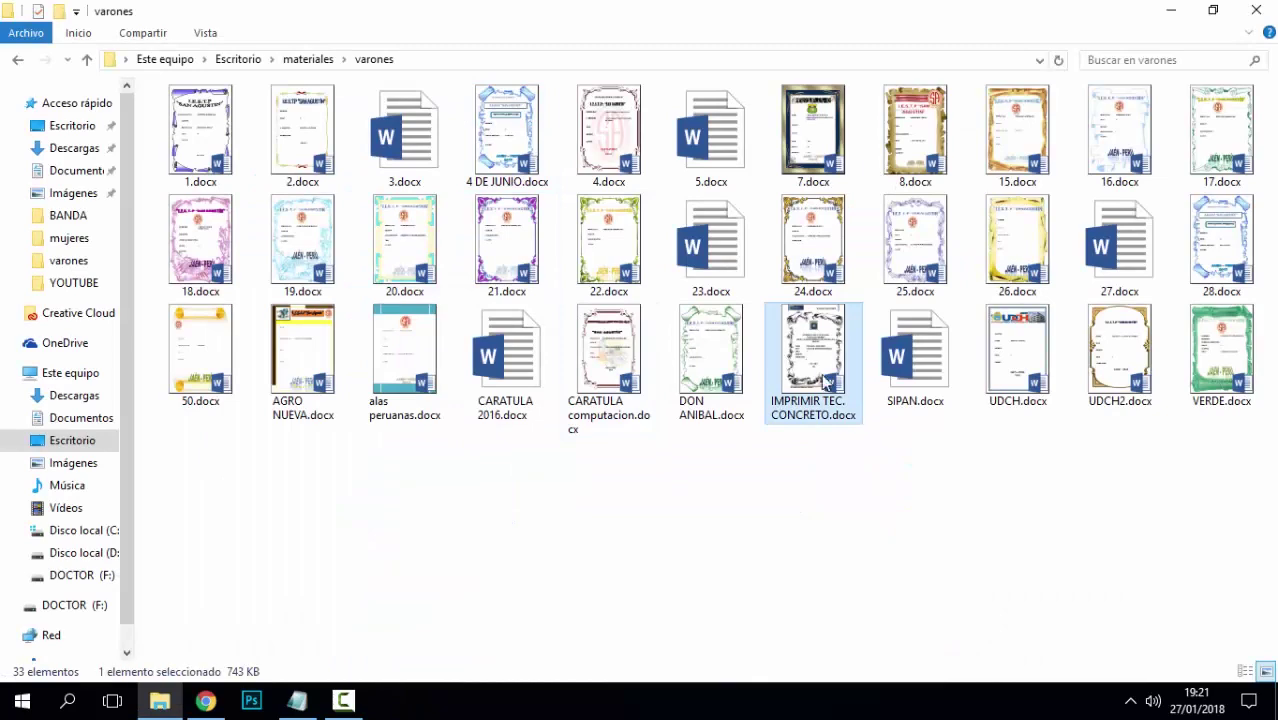
pyautogui.doubleClick(711, 350)
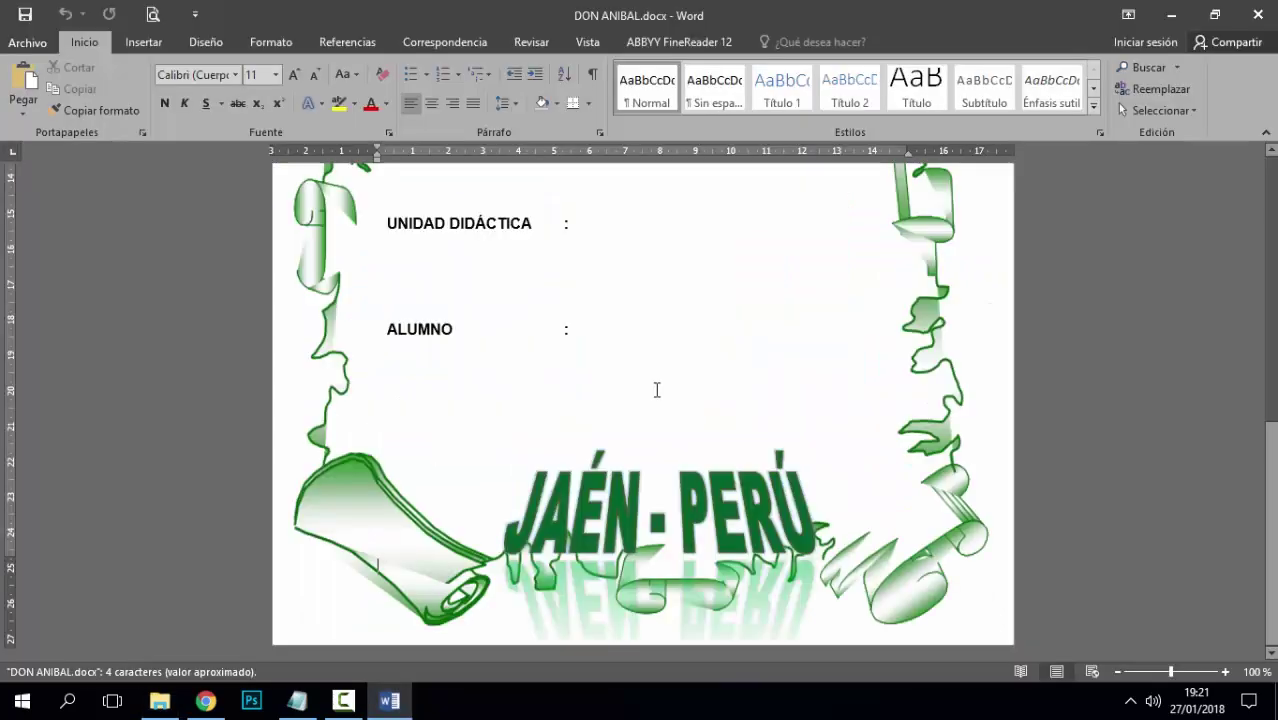
pyautogui.click(660, 370)
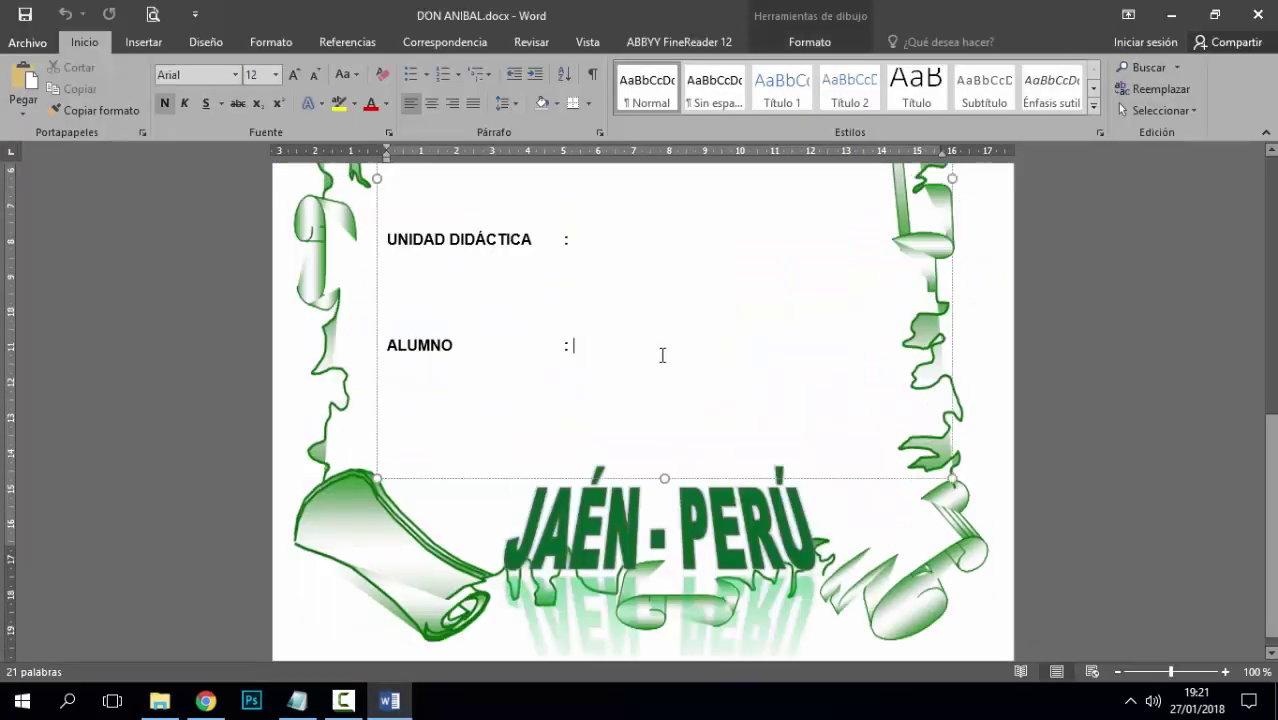
pyautogui.scroll(8, 662, 365)
pyautogui.scroll(-7, 644, 459)
pyautogui.press('Down')
pyautogui.press('Down')
pyautogui.press('Down')
pyautogui.press('Down')
pyautogui.press('Down')
pyautogui.press('Down')
pyautogui.press('Down')
pyautogui.press('Down')
pyautogui.press('Down')
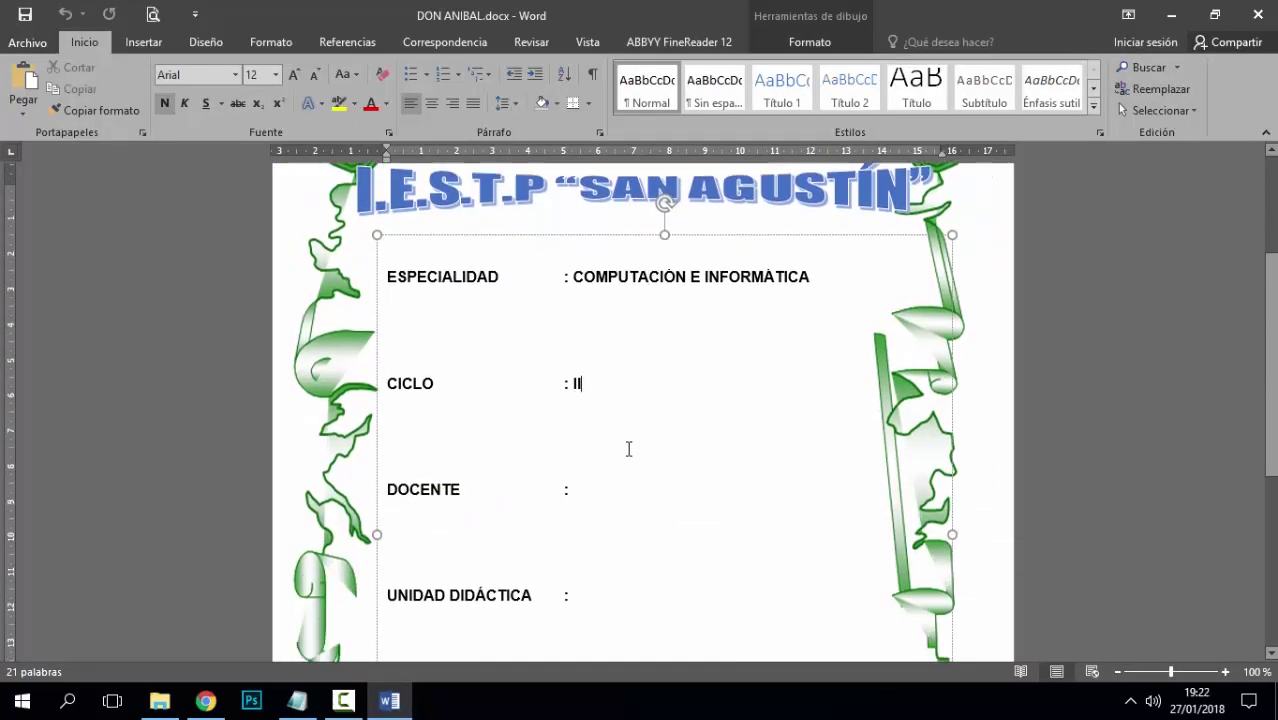
pyautogui.click(619, 463)
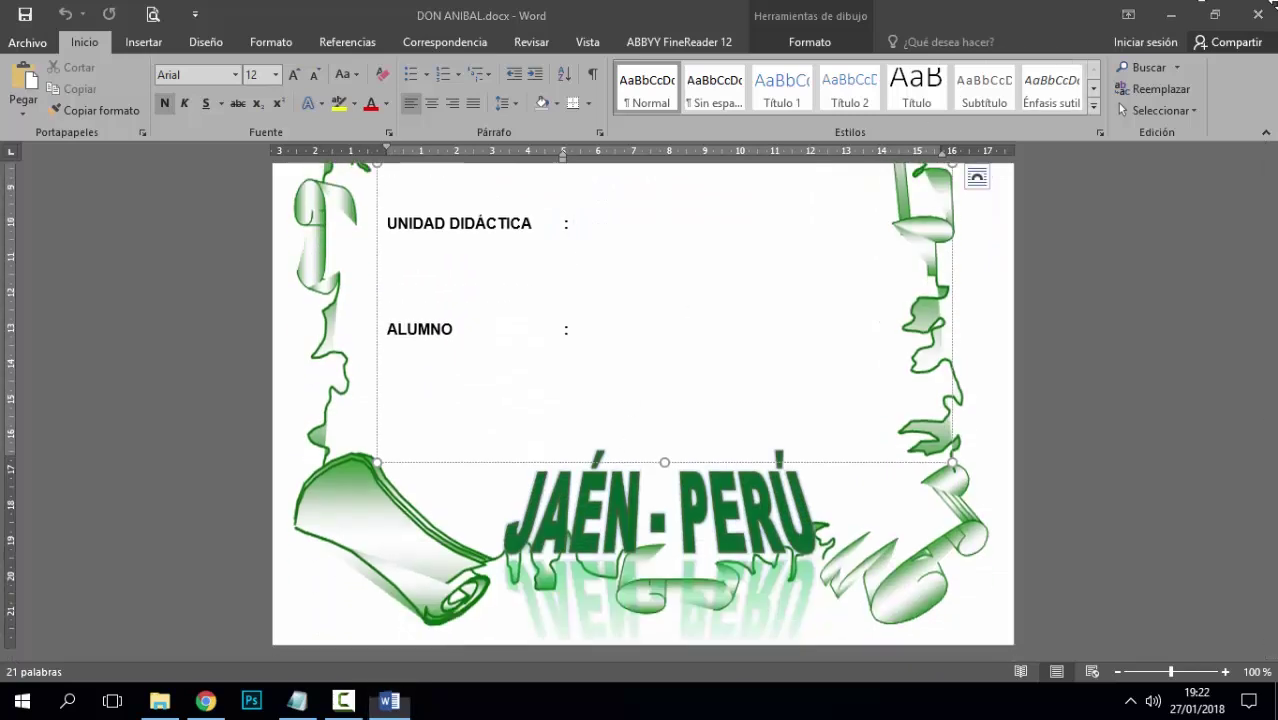
pyautogui.click(1257, 14)
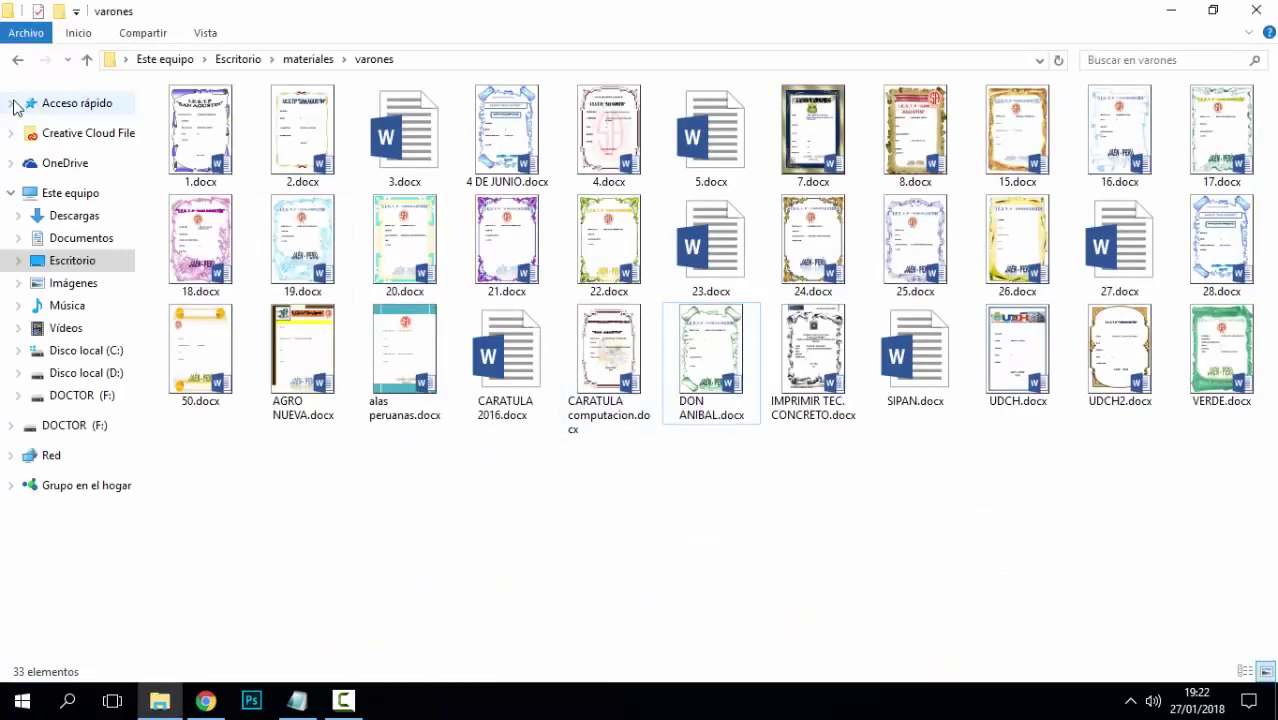
# - Return to the materiales folder and delete the mujeres and varones folders, keeping caratulas.rar
pyautogui.click(20, 60)
pyautogui.click(436, 180)
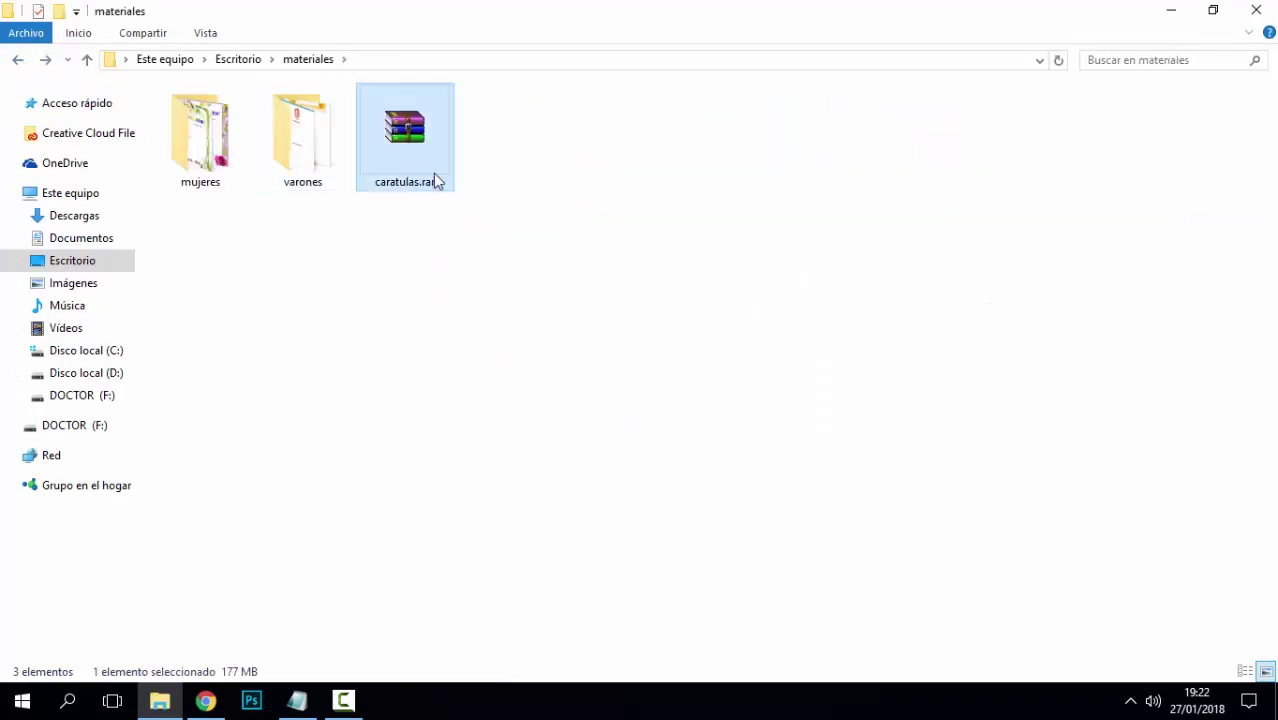
pyautogui.moveTo(463, 268); pyautogui.dragTo(351, 177)
pyautogui.moveTo(206, 209); pyautogui.dragTo(345, 202)
pyautogui.press('Delete')
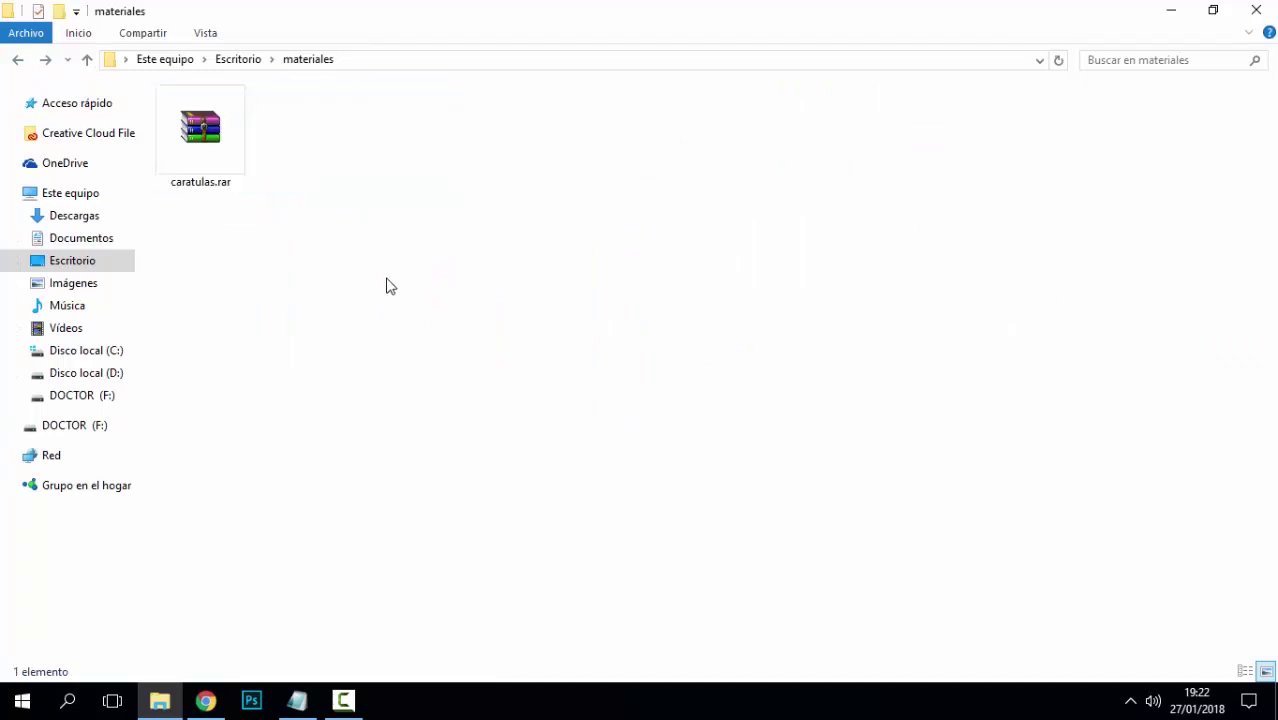
# - Extract caratulas.rar directly into the materiales folder
pyautogui.click(222, 172)
pyautogui.rightClick(226, 160)
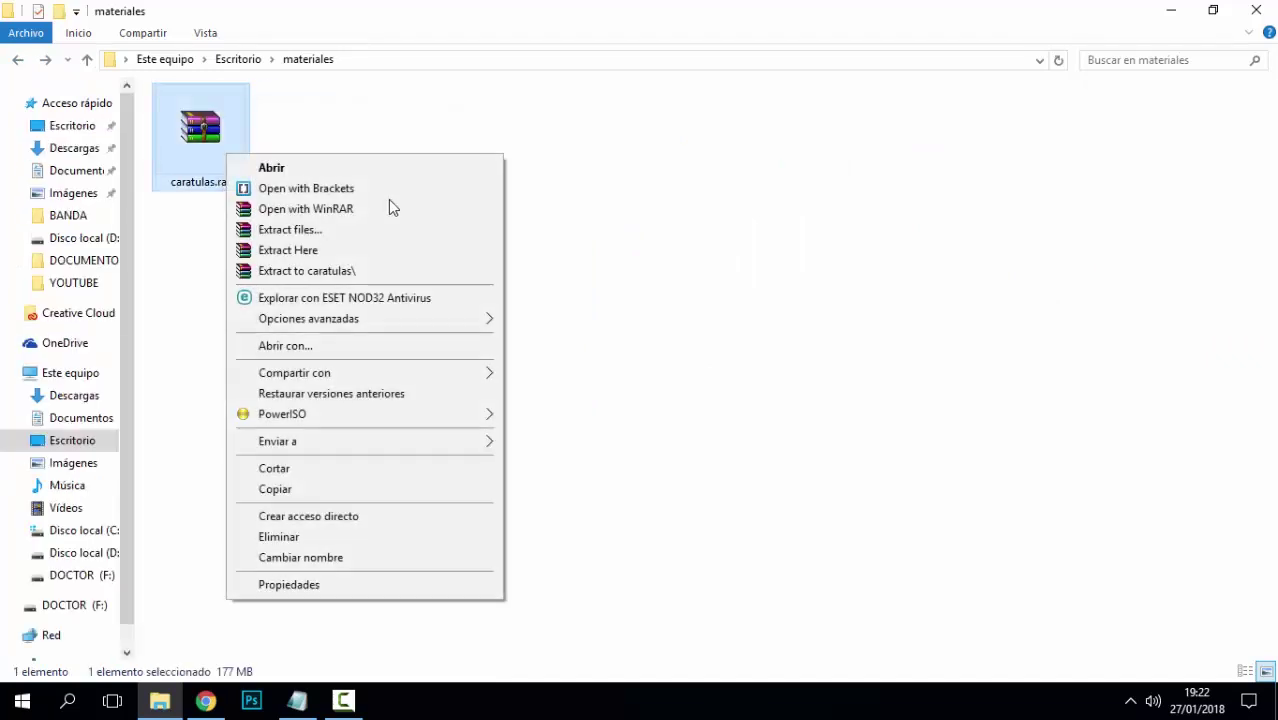
pyautogui.click(325, 251)
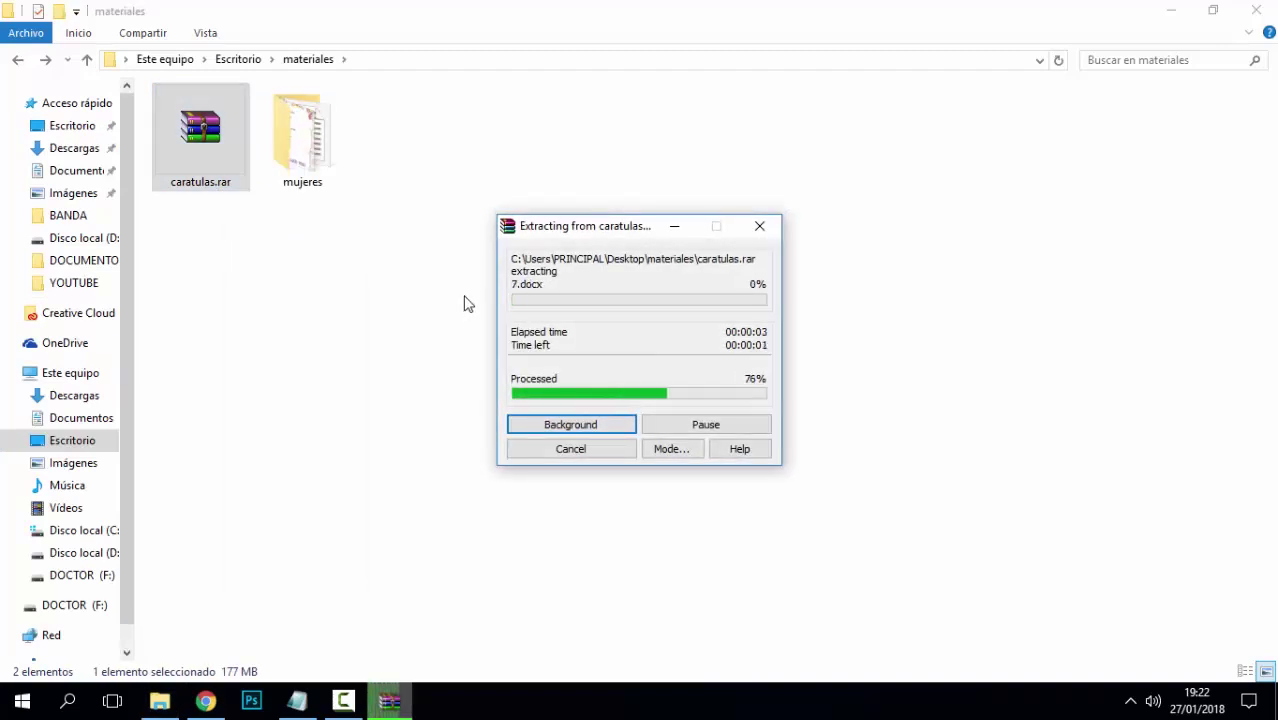
pyautogui.click(366, 245)
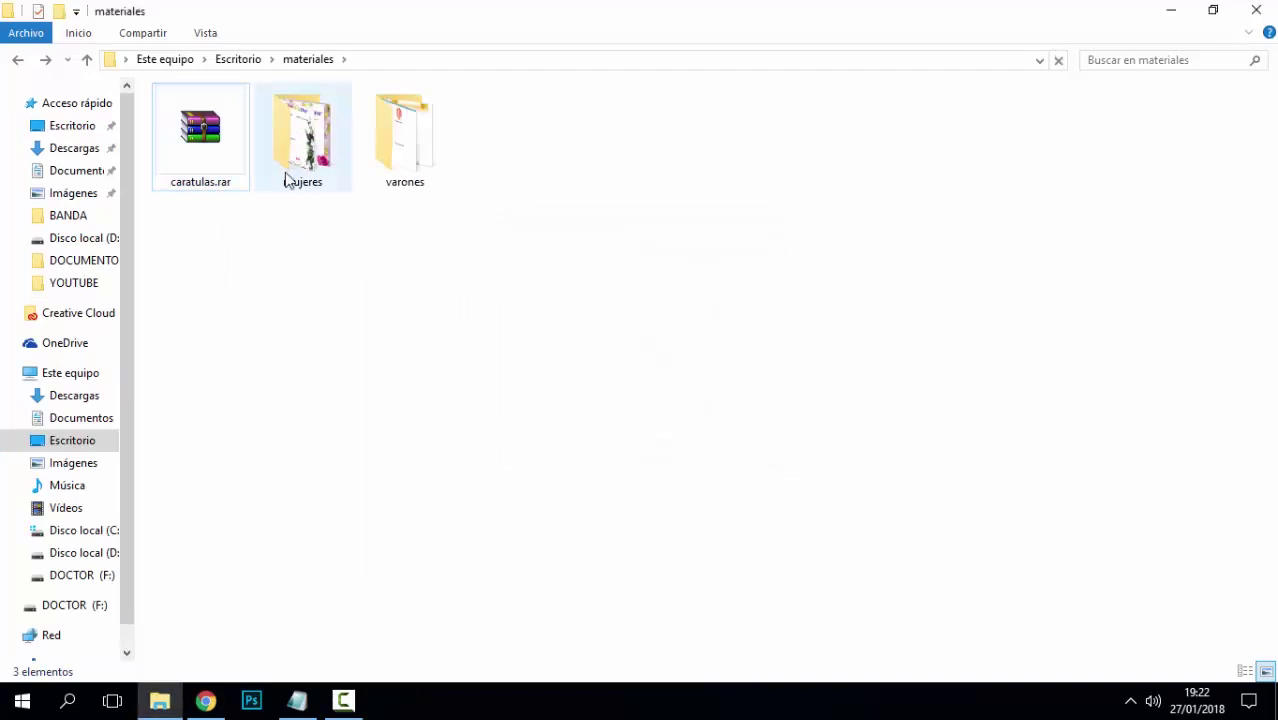
# - Examine the cover page documents in the extracted mujeres and varones folders, returning to materiales after each
pyautogui.click(290, 176)
pyautogui.click(420, 188)
pyautogui.doubleClick(339, 171)
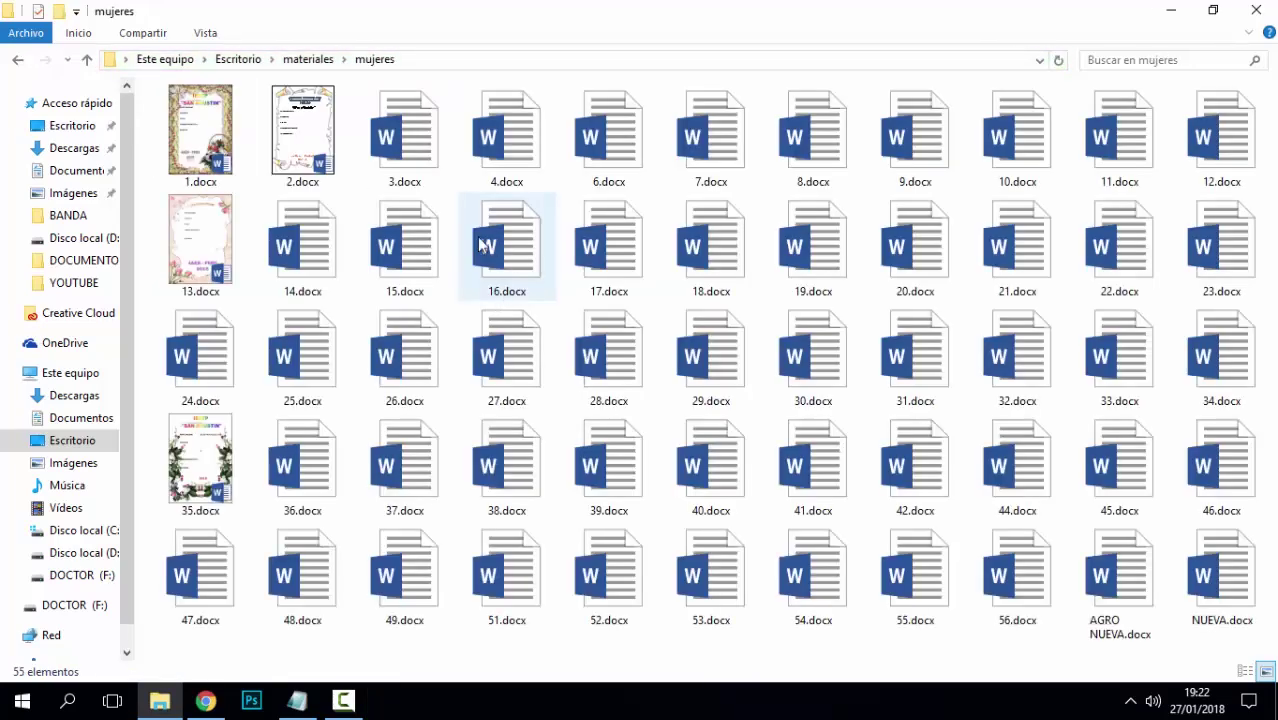
pyautogui.click(19, 62)
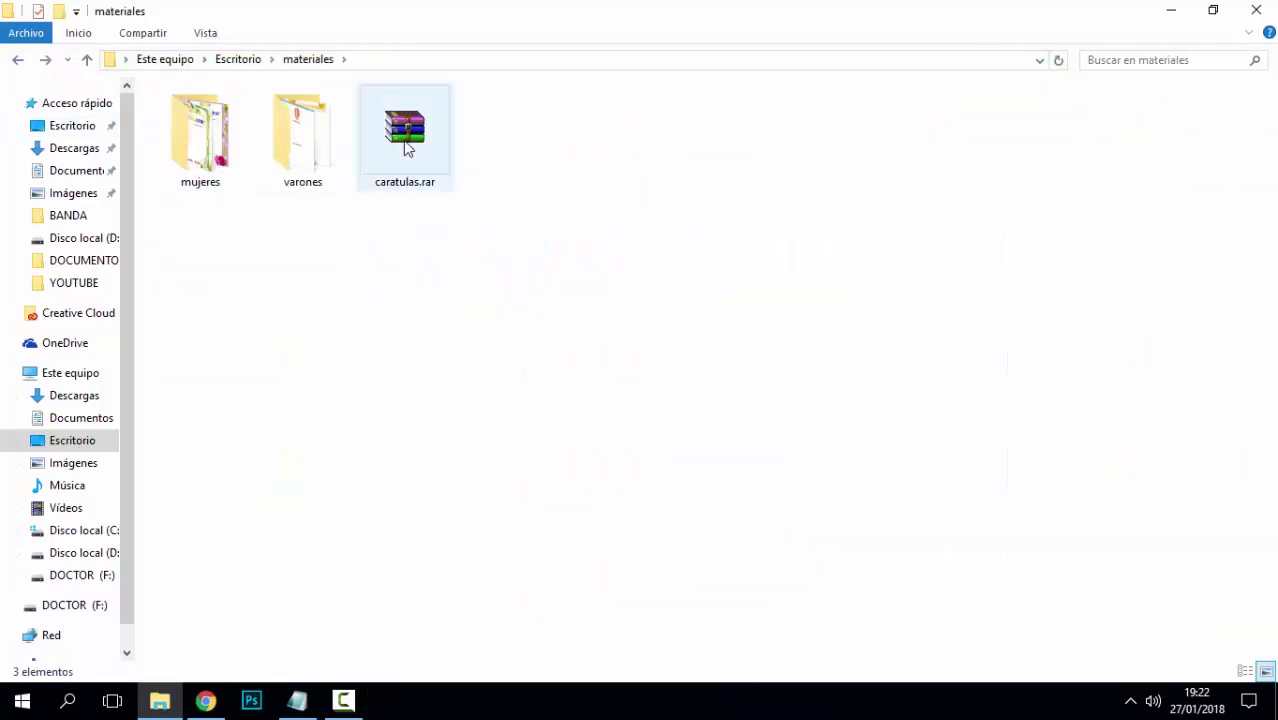
pyautogui.doubleClick(294, 148)
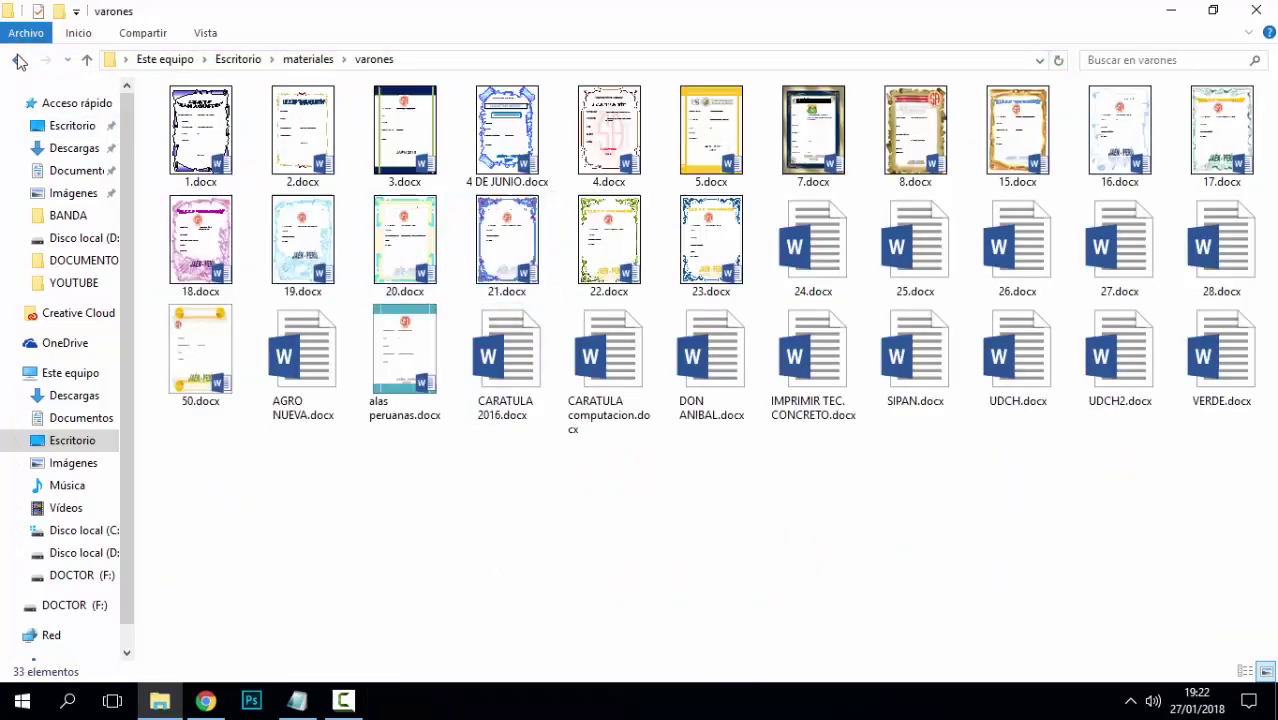
pyautogui.click(19, 62)
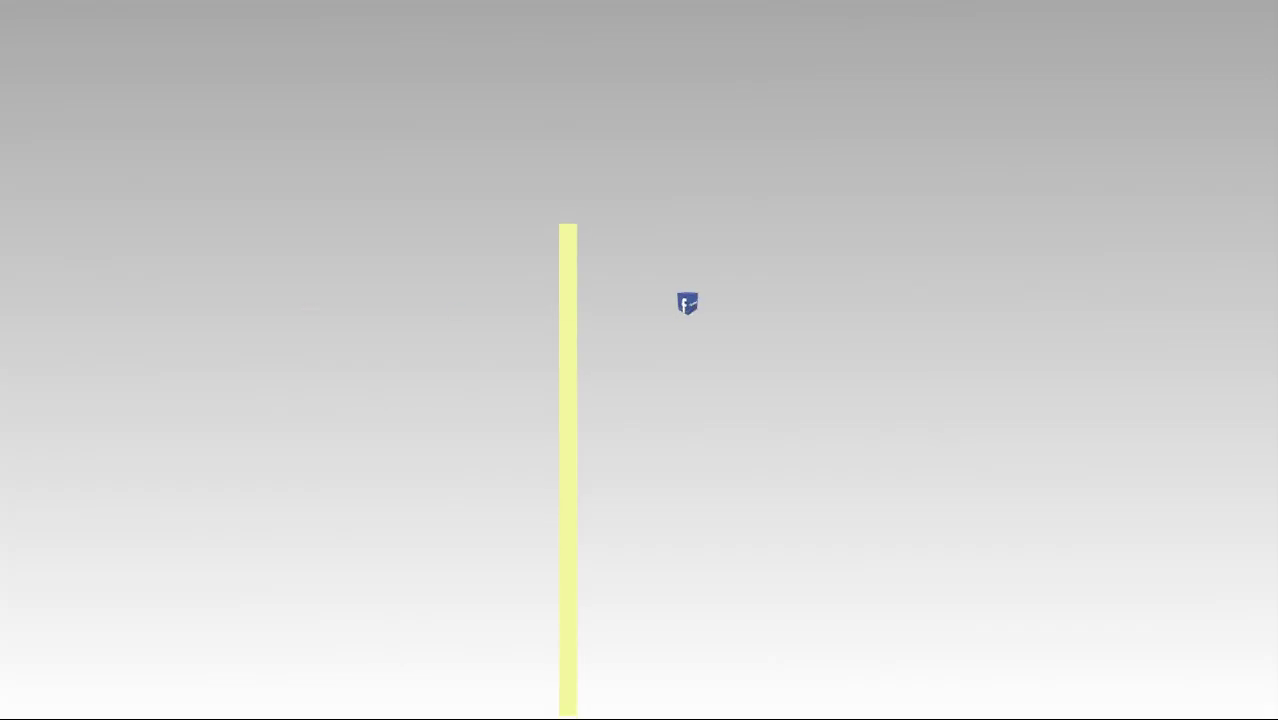